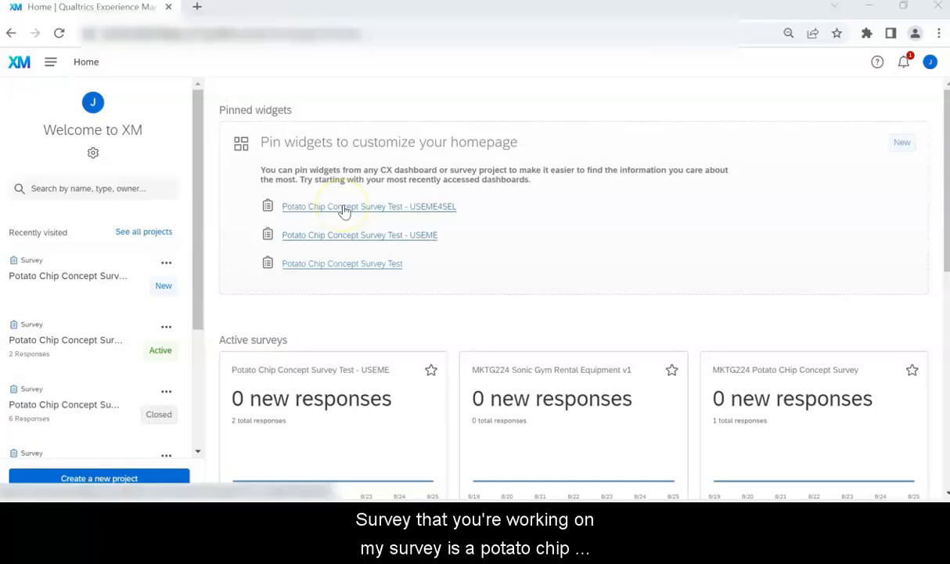
Step: Open the pinned Potato Chip Concept Survey Test - USEME4SEL survey in the survey builder
{"action": "left_click", "coordinate": [350, 209]}
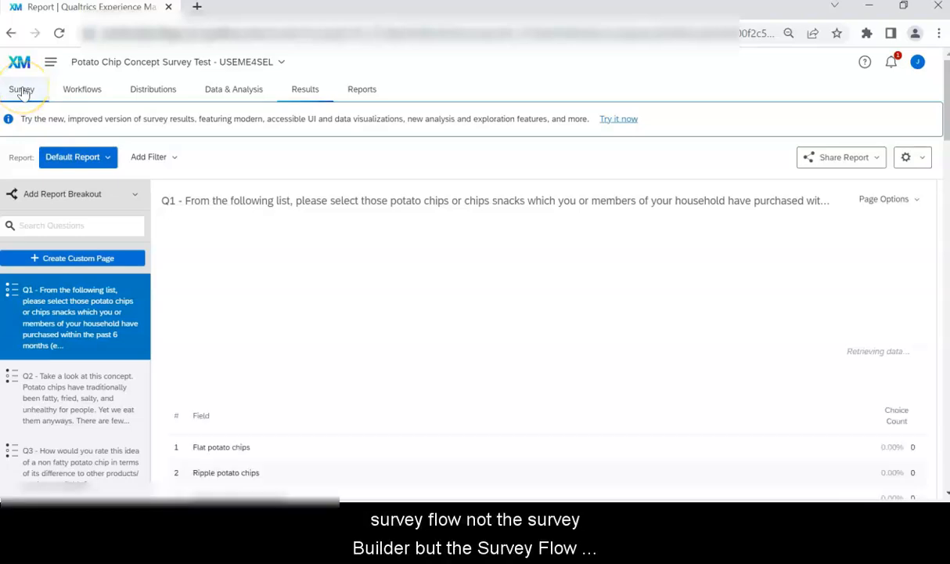
{"action": "left_click", "coordinate": [22, 91]}
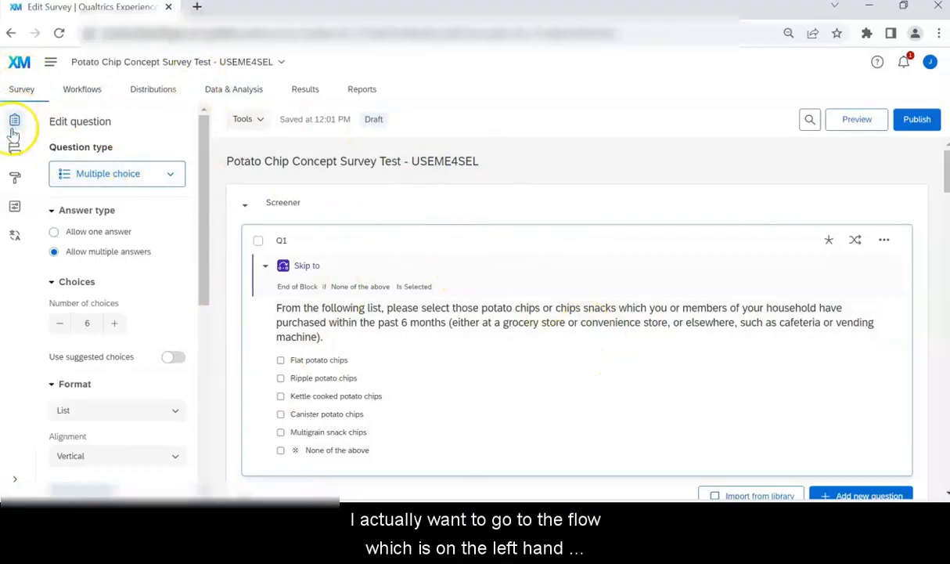
Step: Show the USEME4SEL survey flow with its Screener (1 question) and Main Questionnaire (11 questions) blocks
{"action": "left_click", "coordinate": [15, 153]}
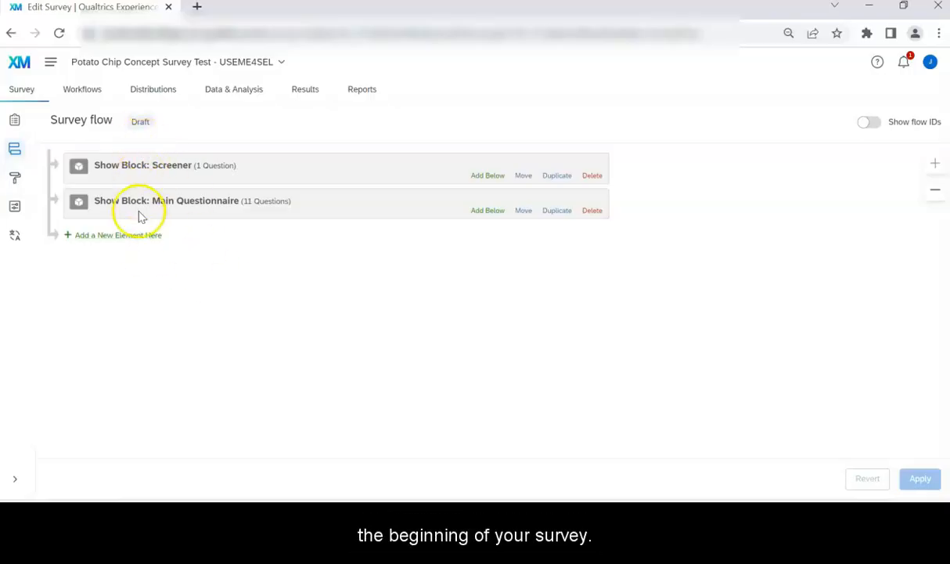
Step: Append a Set Embedded Data element holding a psid field valued from Panel or URL
{"action": "left_click", "coordinate": [138, 238]}
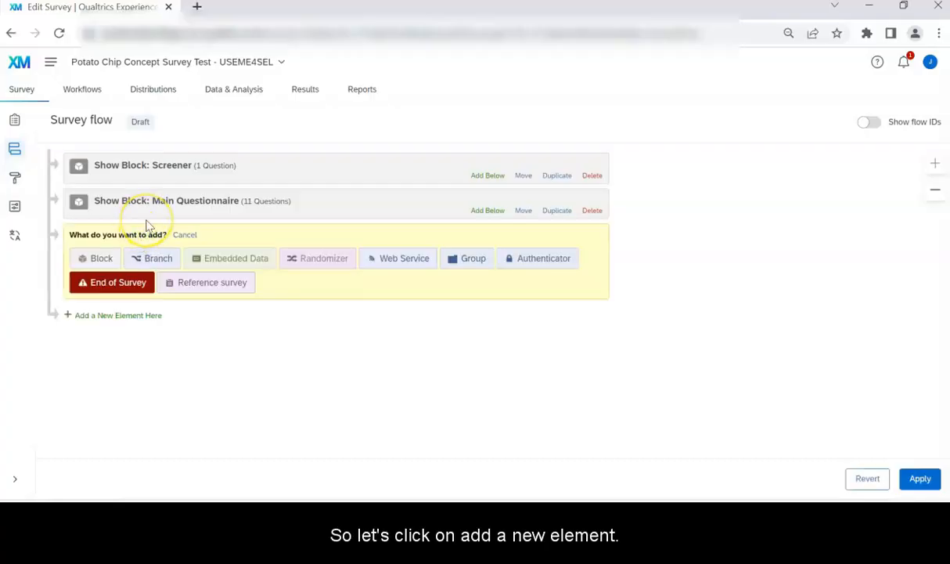
{"action": "left_click", "coordinate": [237, 264]}
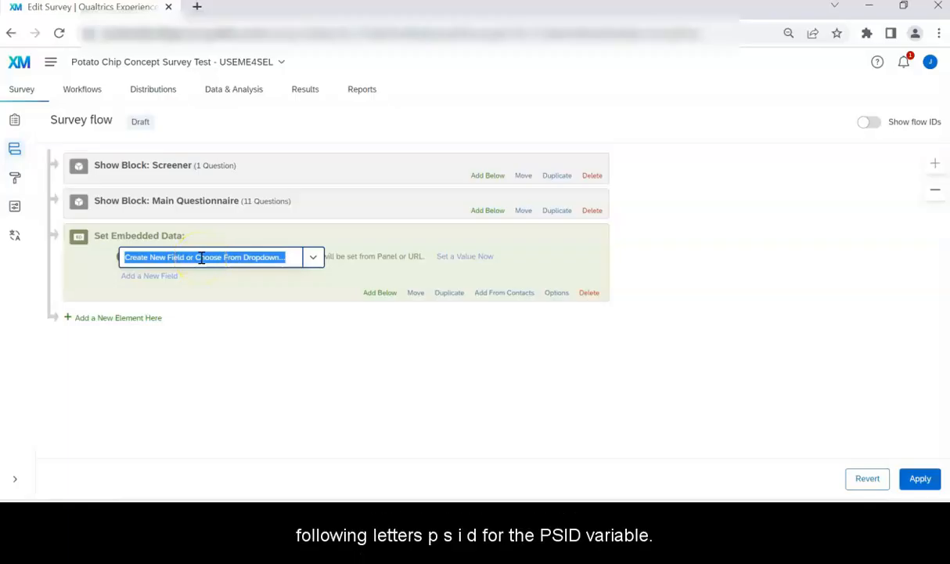
{"action": "type", "text": "psid"}
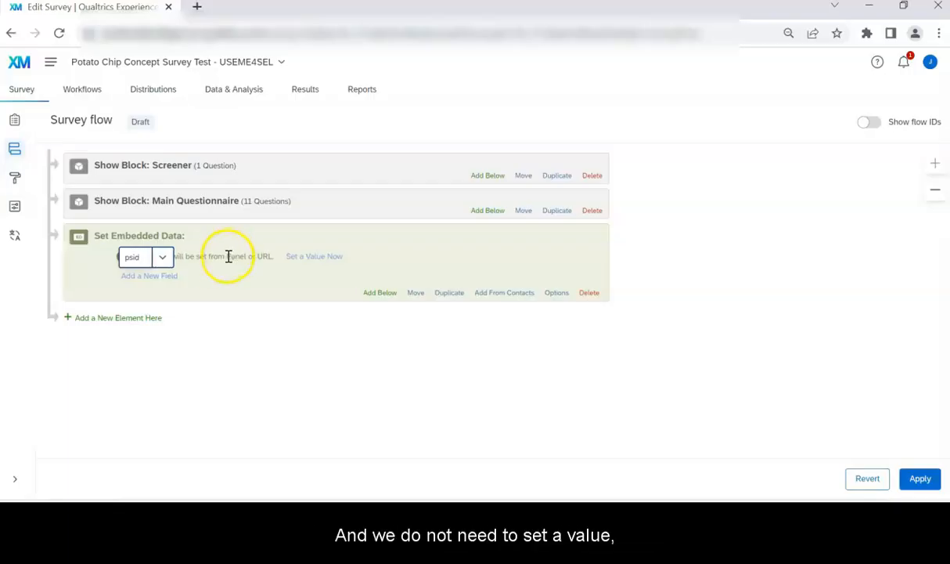
{"action": "left_click", "coordinate": [371, 262]}
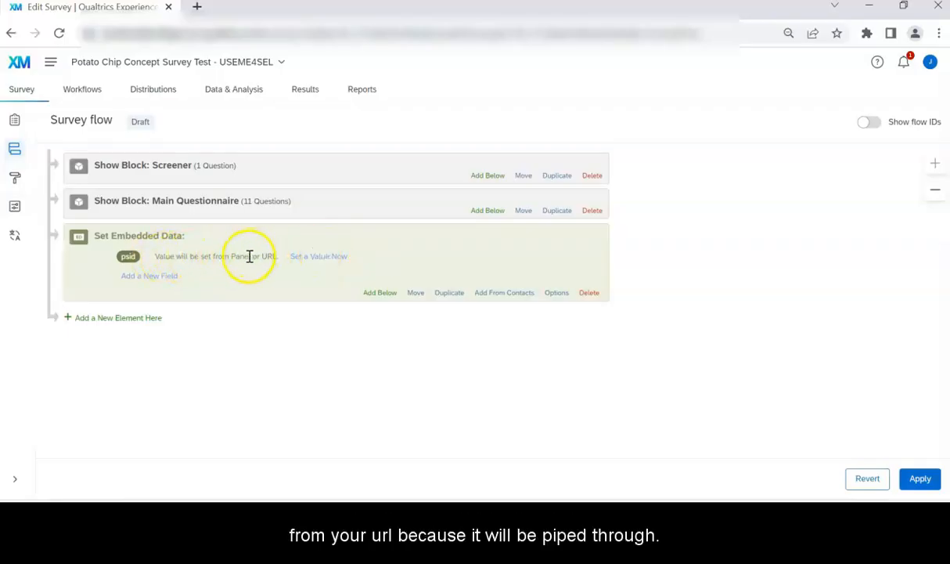
Step: Add an entrySigCheck embedded data field with the fixed value on, below psid
{"action": "left_click", "coordinate": [165, 276]}
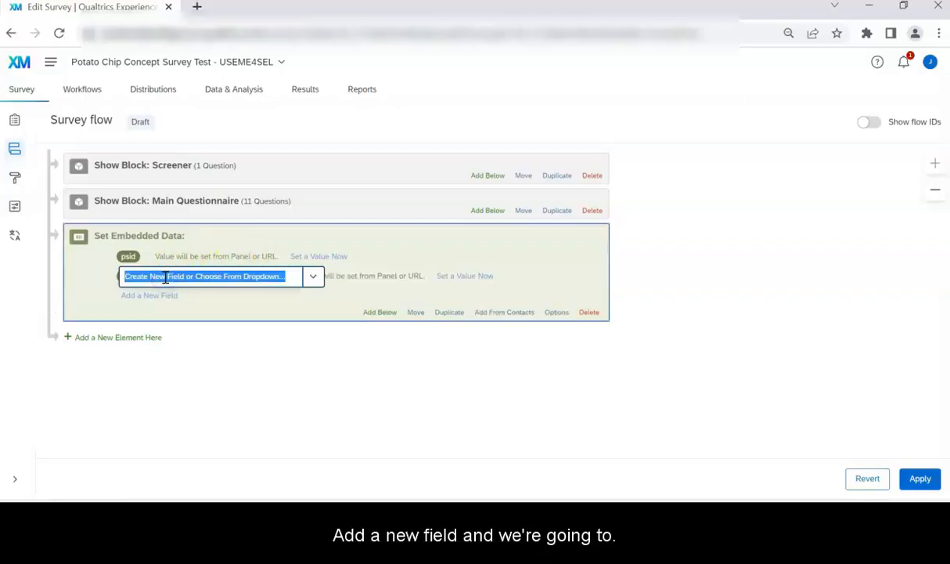
{"action": "type", "text": "ent"}
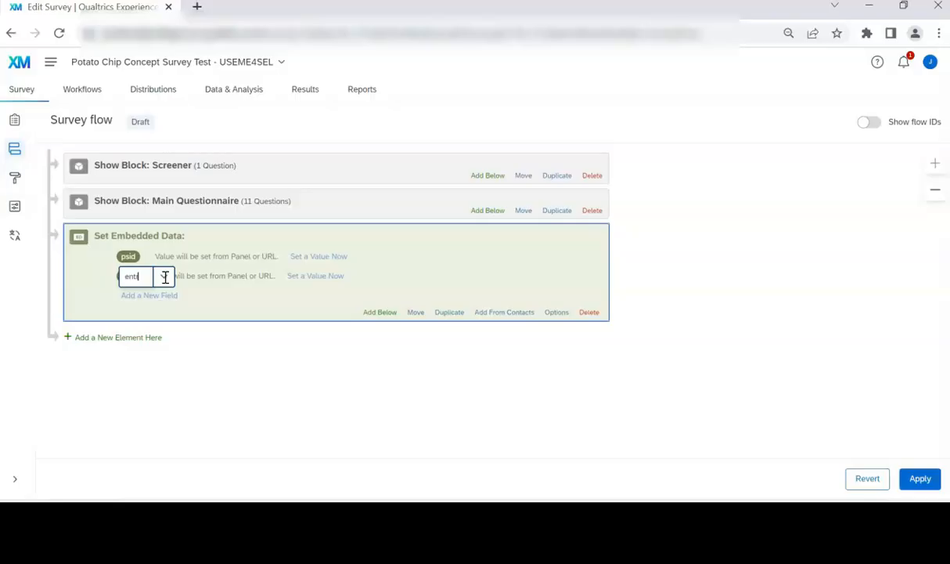
{"action": "type", "text": "rySigCheck"}
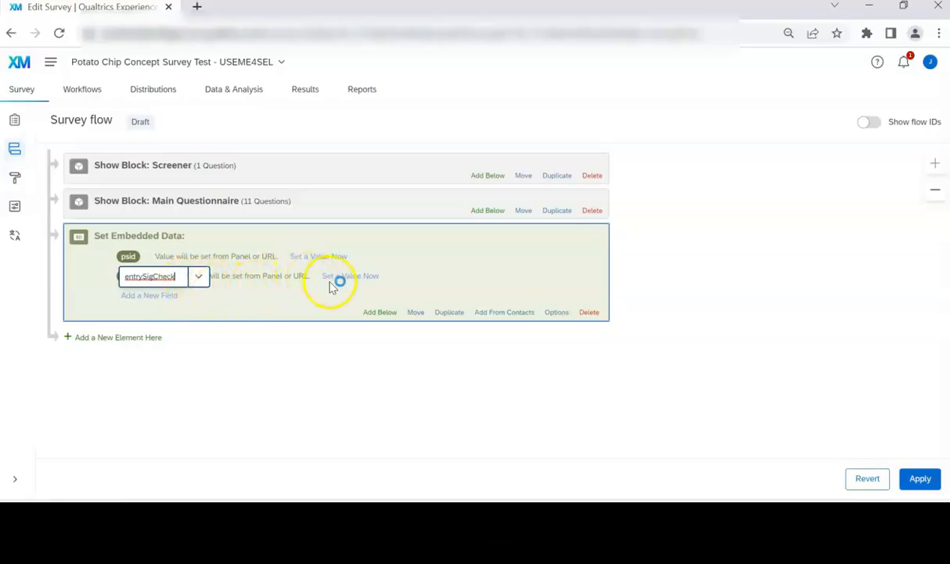
{"action": "left_click", "coordinate": [397, 271]}
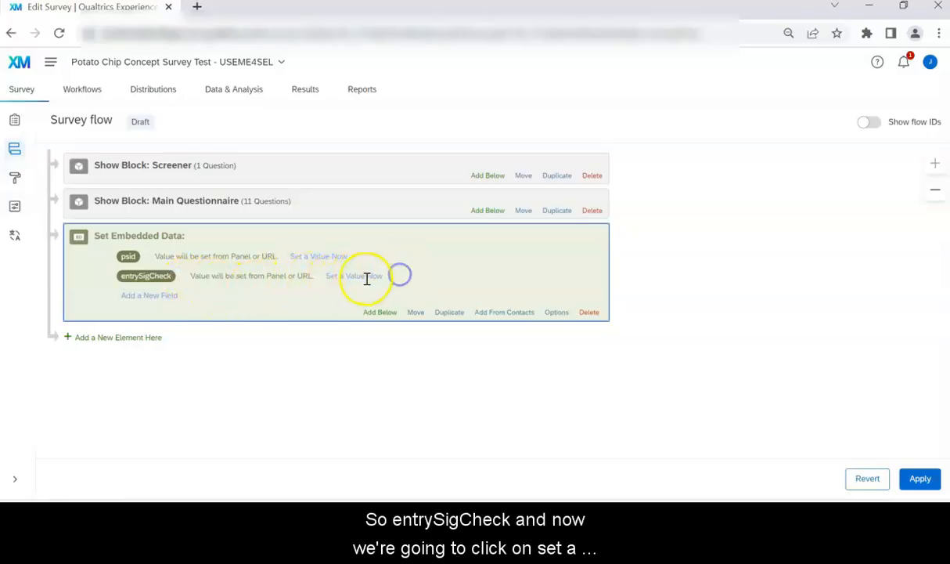
{"action": "left_click", "coordinate": [354, 276]}
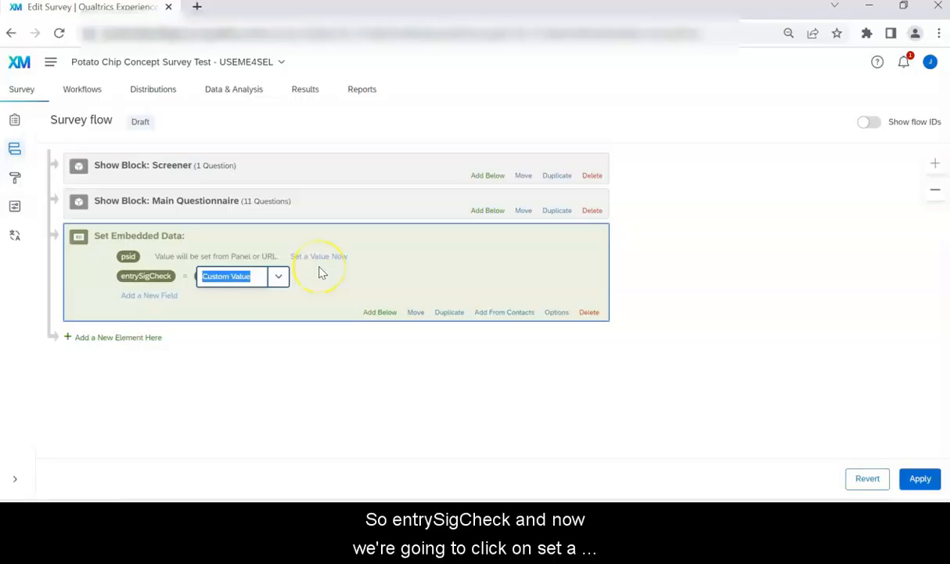
{"action": "type", "text": "on"}
{"action": "left_click", "coordinate": [302, 315]}
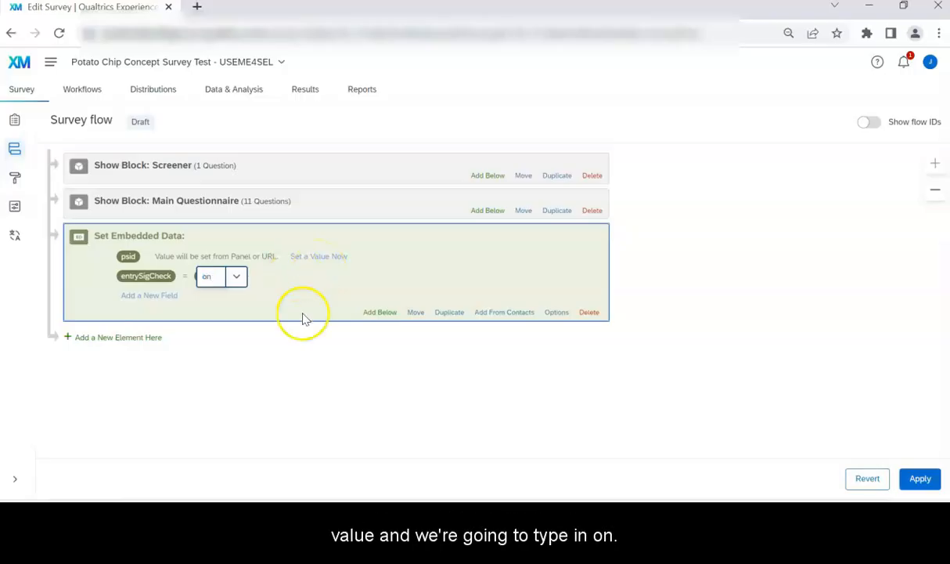
{"action": "left_click", "coordinate": [188, 280]}
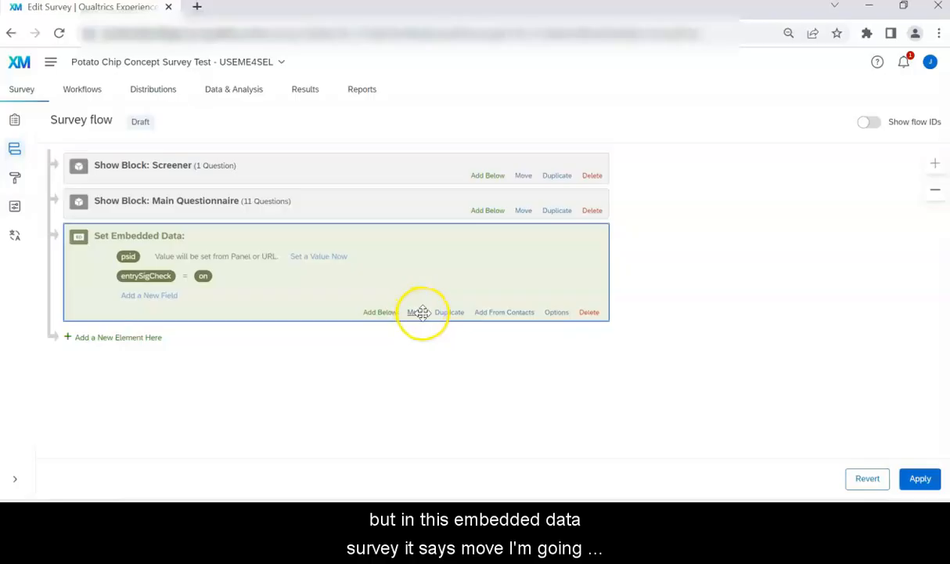
Step: Drag the Set Embedded Data element above the Screener block so it comes first
{"action": "left_click", "coordinate": [419, 312]}
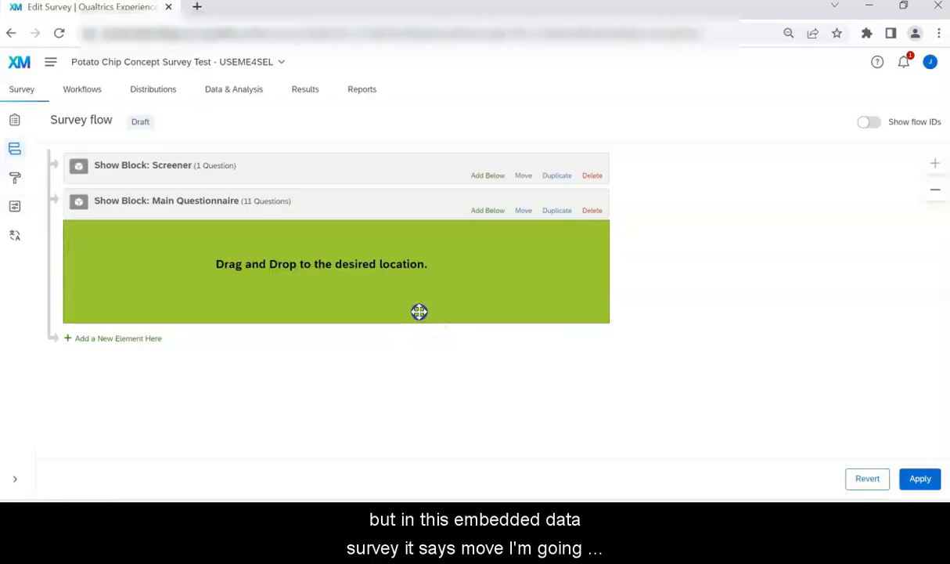
{"action": "left_click_drag", "start_coordinate": [419, 311], "coordinate": [393, 155]}
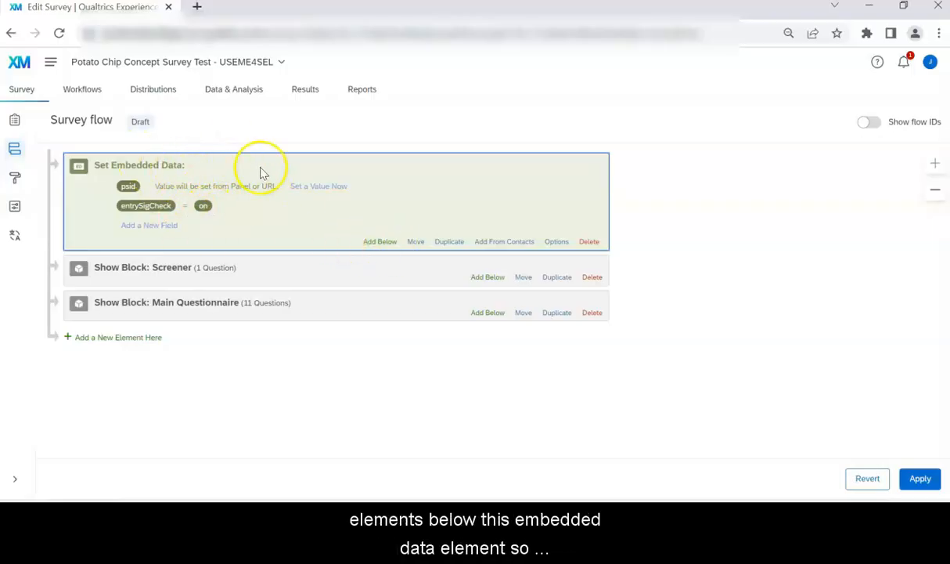
{"action": "left_click", "coordinate": [388, 242]}
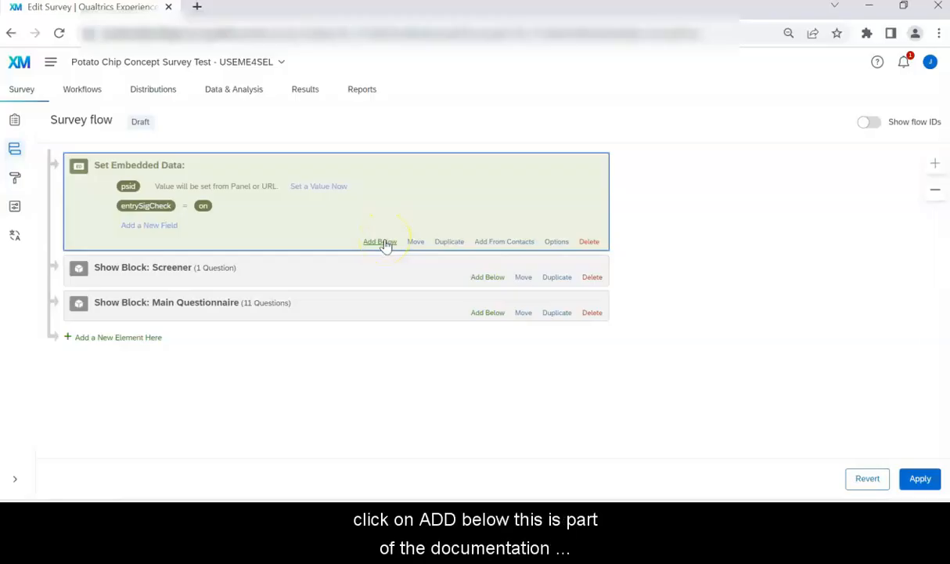
Step: Insert a branch after the embedded data with the condition Embedded Data psid Is Not Empty
{"action": "left_click", "coordinate": [384, 241]}
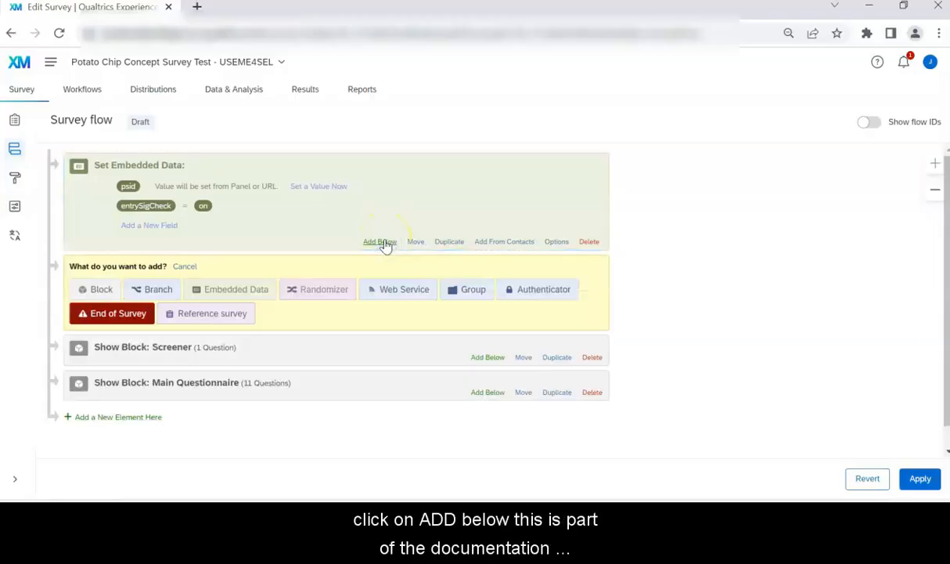
{"action": "left_click", "coordinate": [159, 291]}
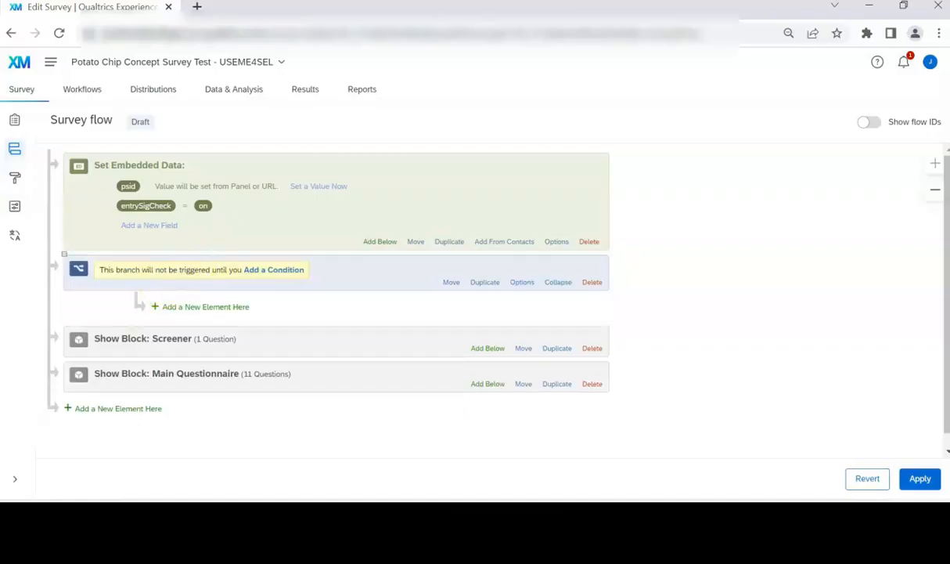
{"action": "left_click", "coordinate": [274, 272]}
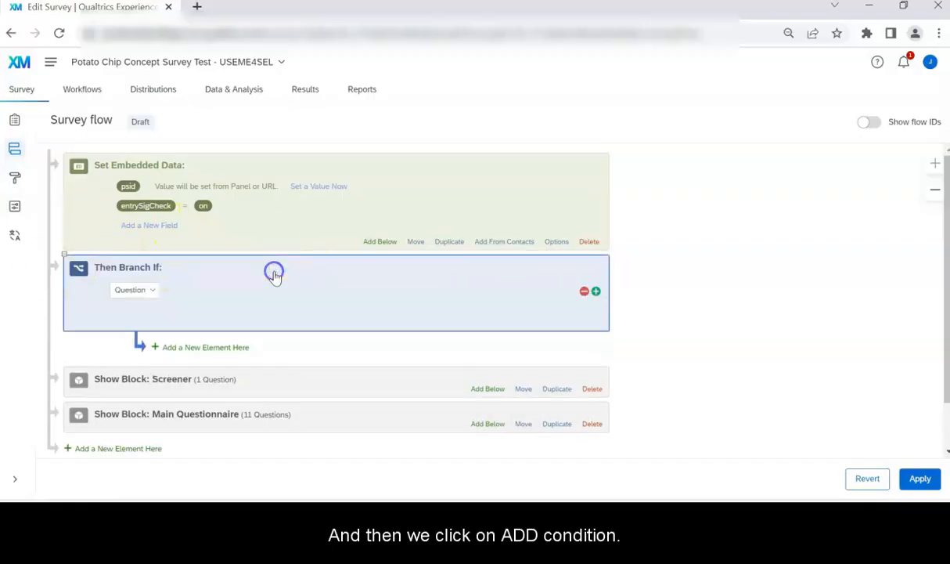
{"action": "left_click", "coordinate": [138, 290]}
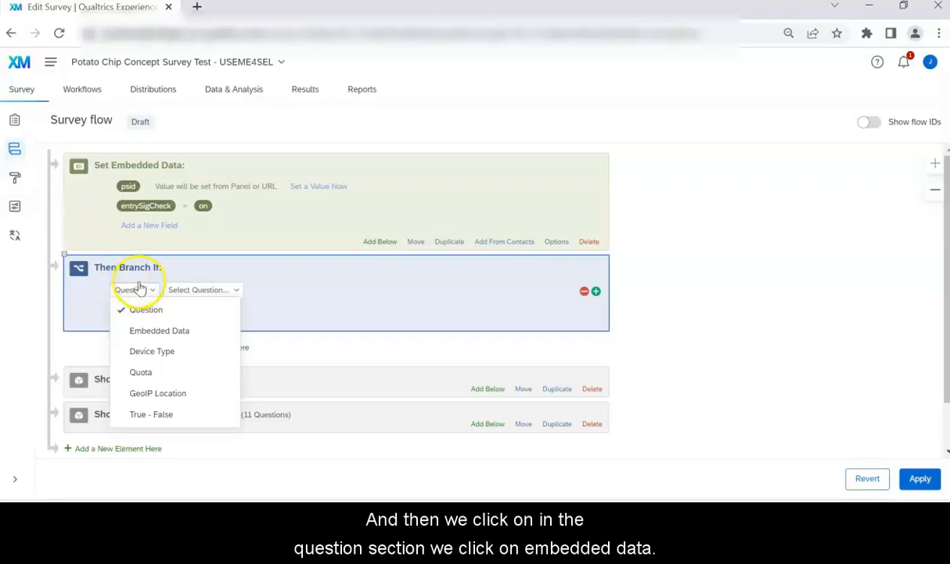
{"action": "left_click", "coordinate": [155, 332]}
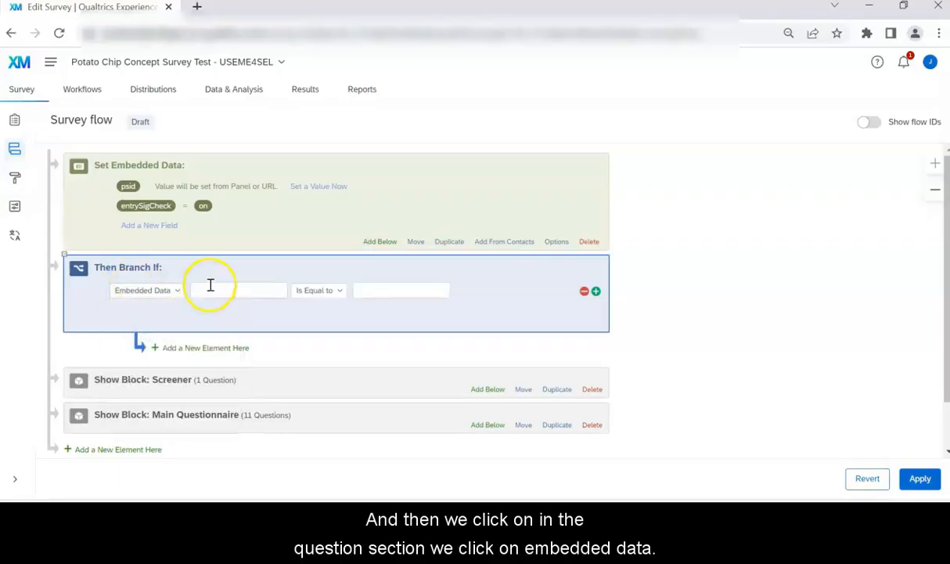
{"action": "left_click", "coordinate": [213, 289]}
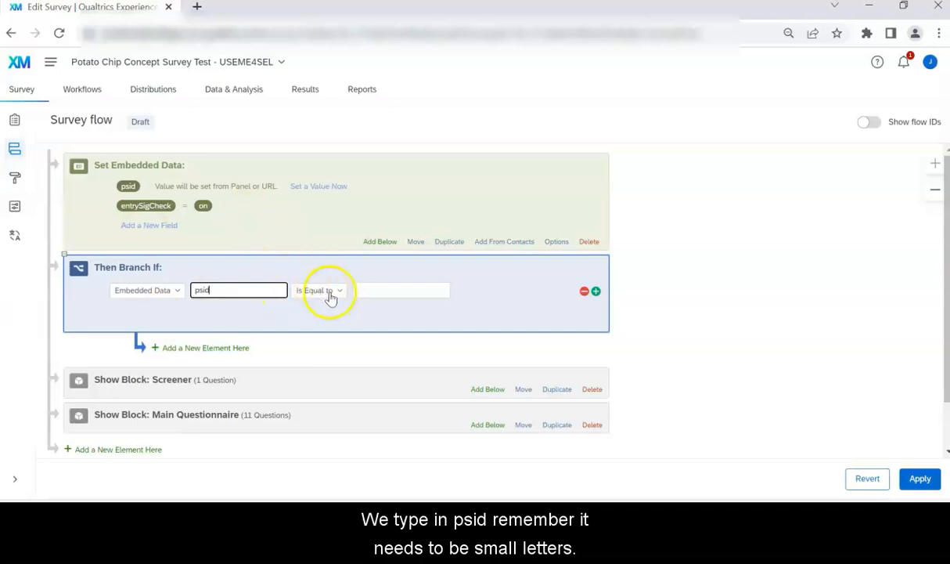
{"action": "left_click", "coordinate": [332, 291]}
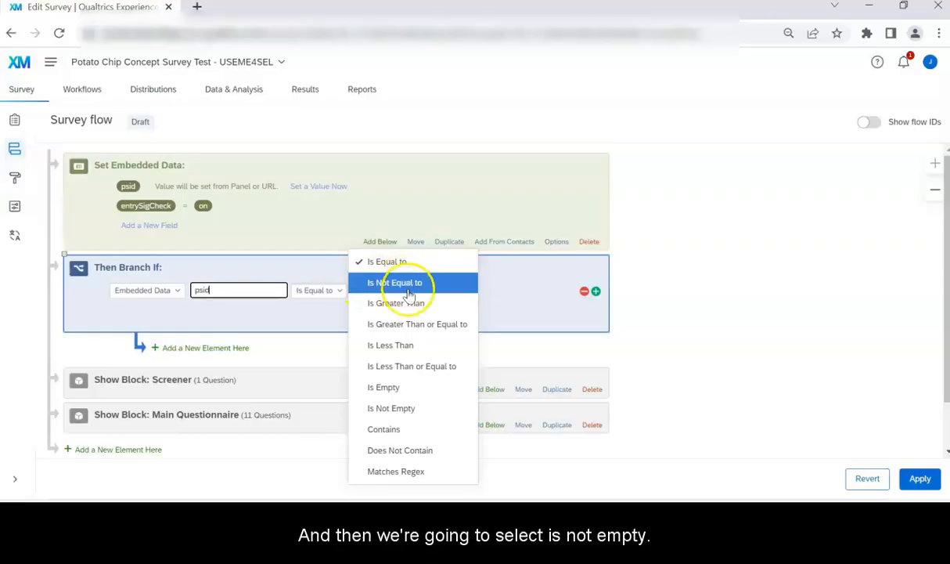
{"action": "left_click", "coordinate": [410, 412]}
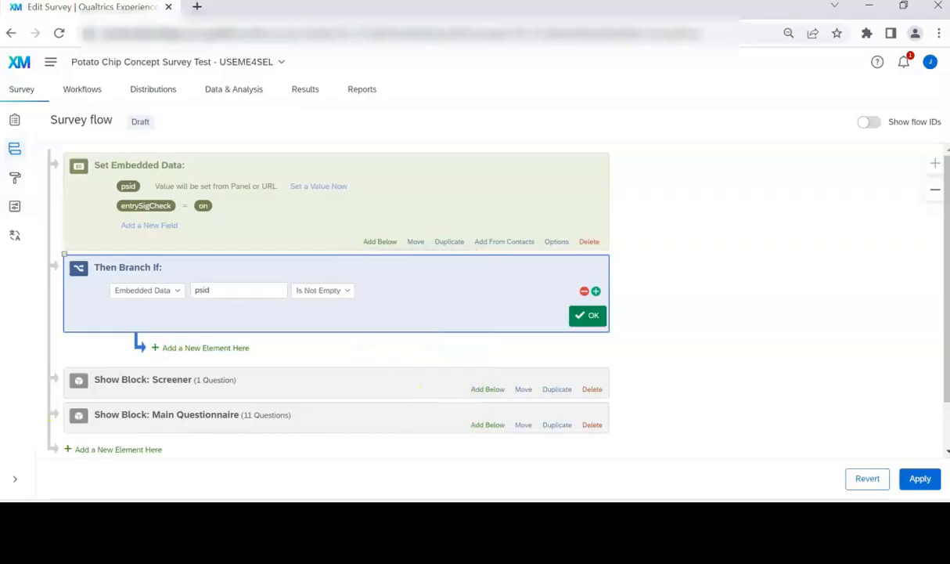
{"action": "left_click", "coordinate": [592, 316]}
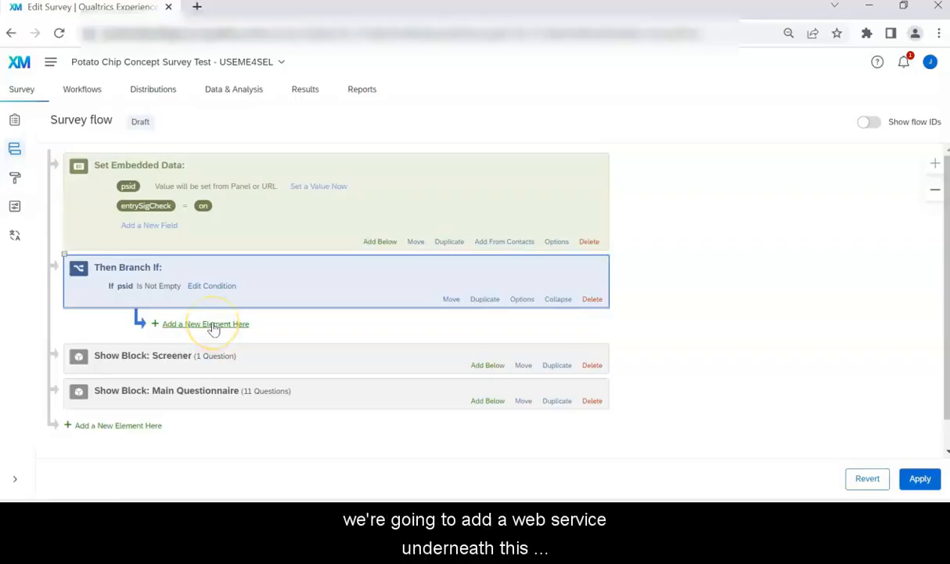
Step: Add a Web Service element inside the psid branch using the POST method
{"action": "left_click", "coordinate": [212, 324]}
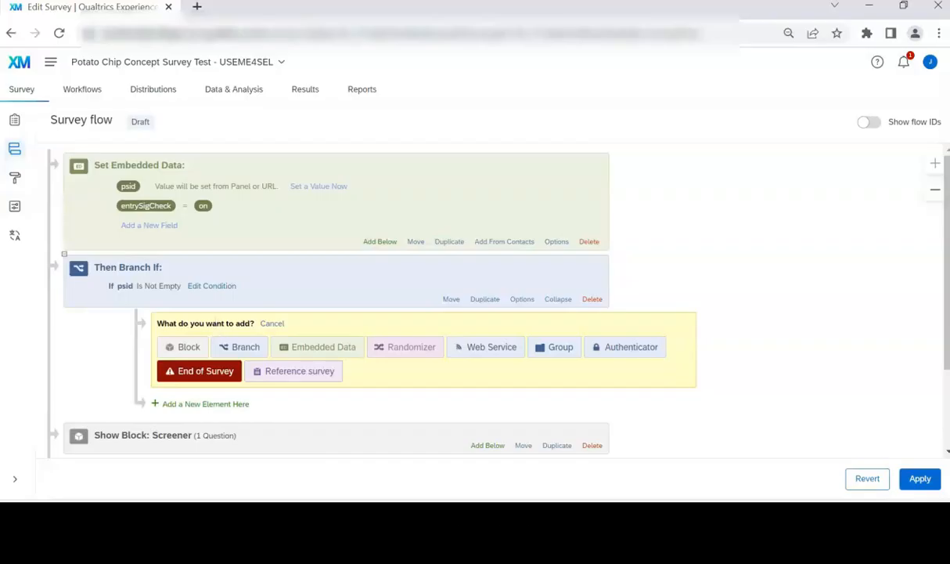
{"action": "left_click", "coordinate": [493, 349]}
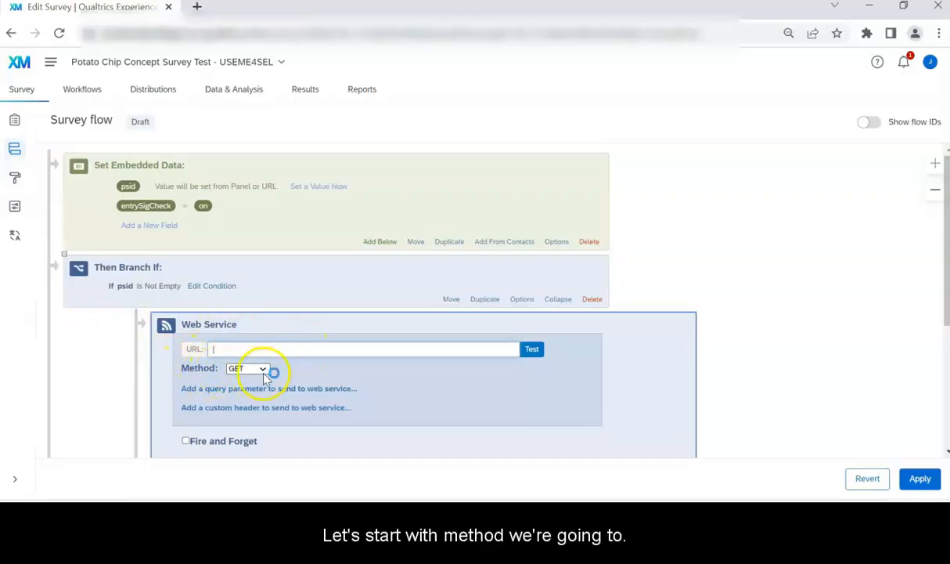
{"action": "left_click", "coordinate": [264, 370]}
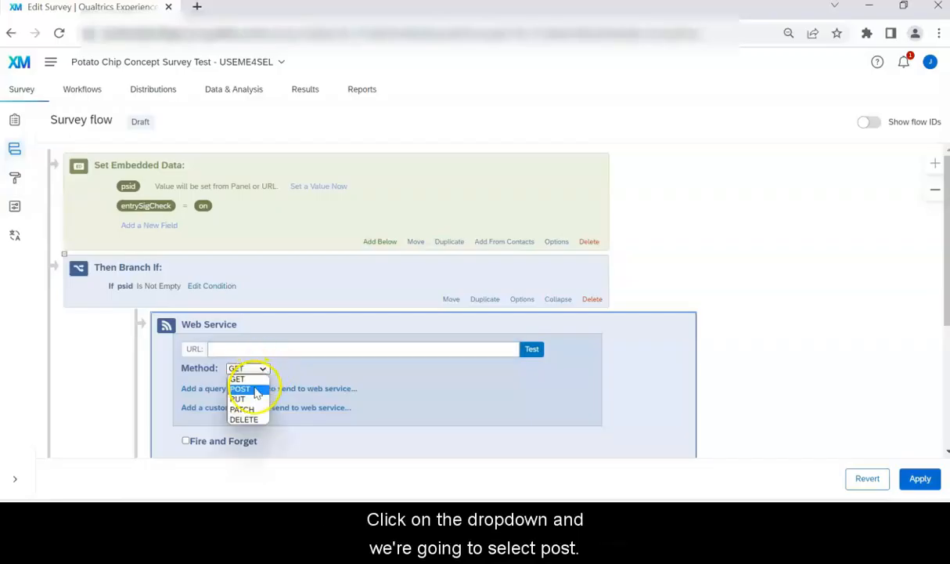
{"action": "left_click", "coordinate": [256, 389]}
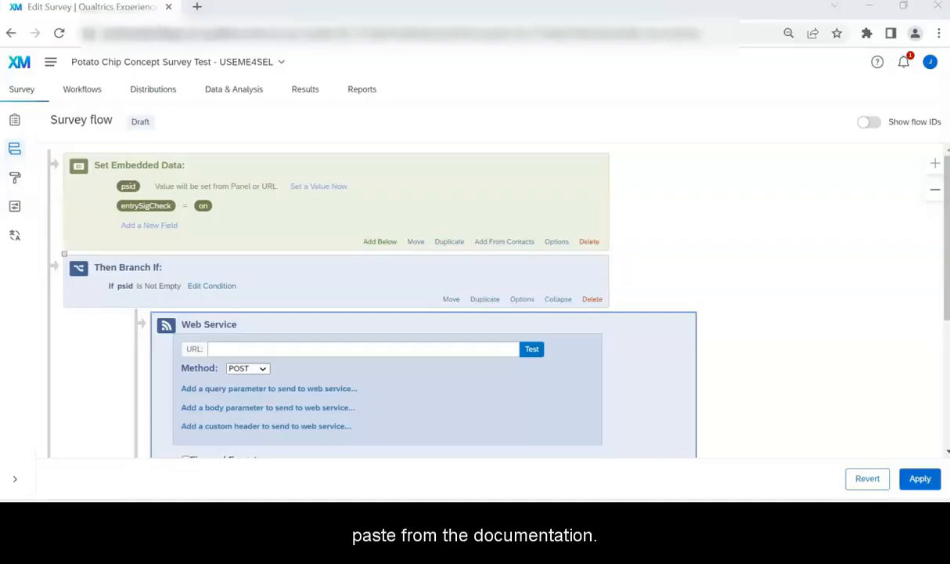
{"action": "left_click", "coordinate": [270, 348]}
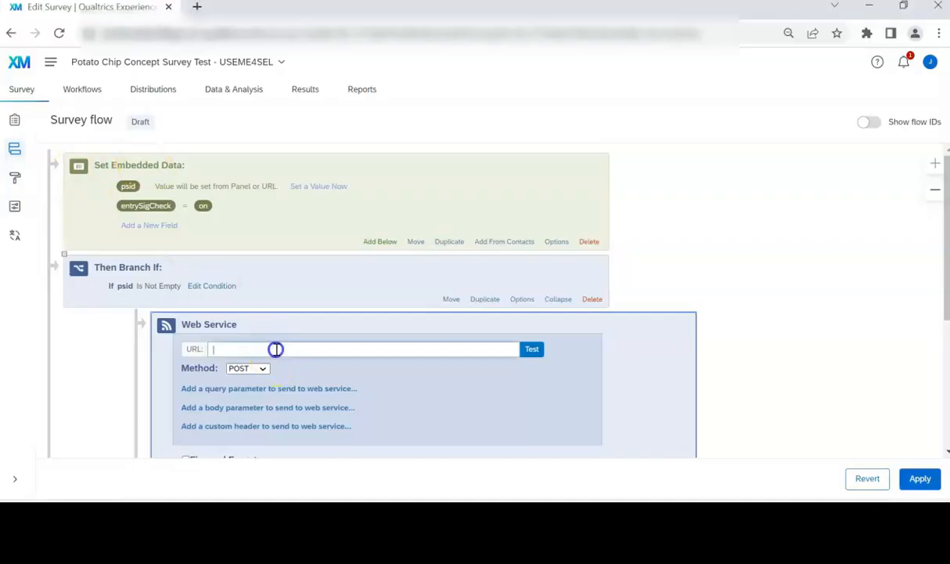
{"action": "type", "text": "https://passphrase.dynata.com/v1/links/buildAndValidate"}
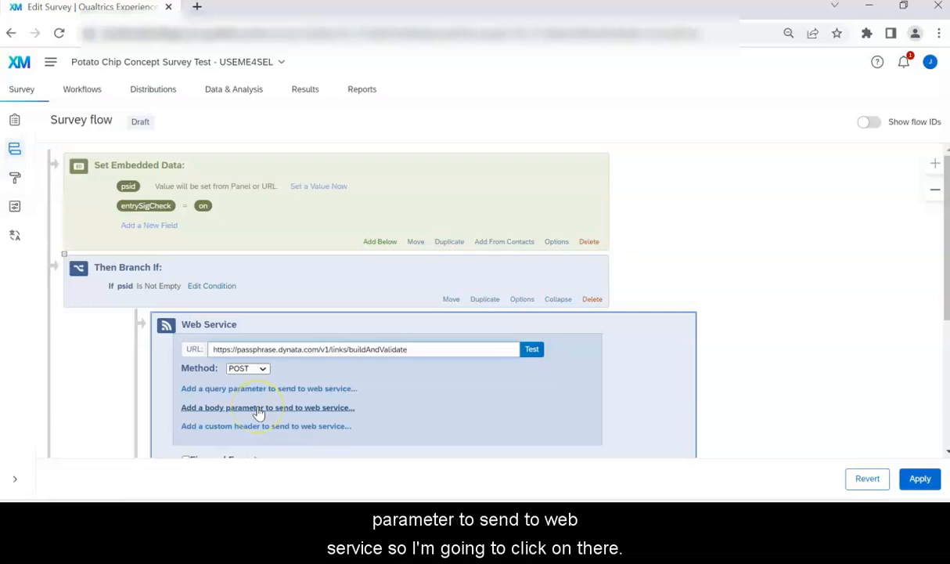
{"action": "left_click", "coordinate": [259, 412]}
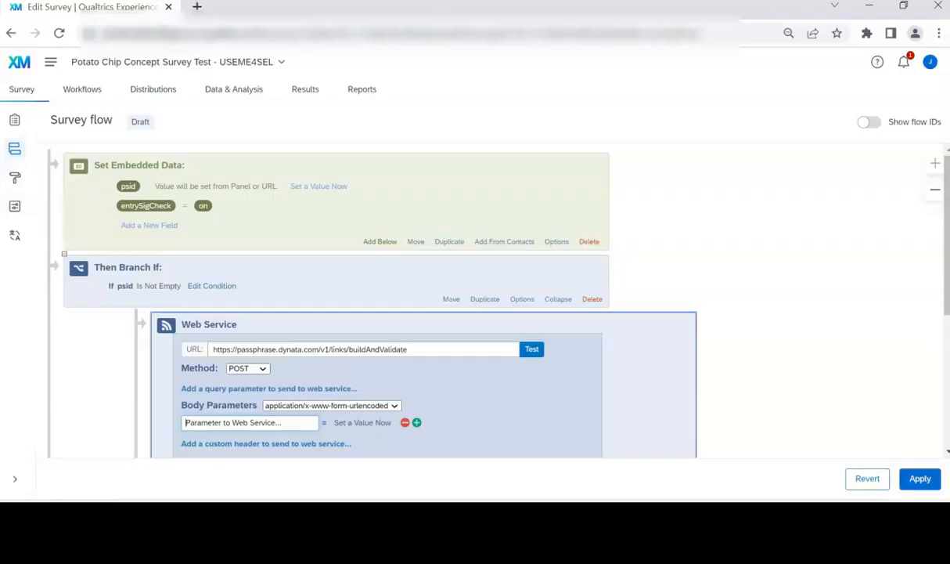
{"action": "left_click", "coordinate": [396, 405]}
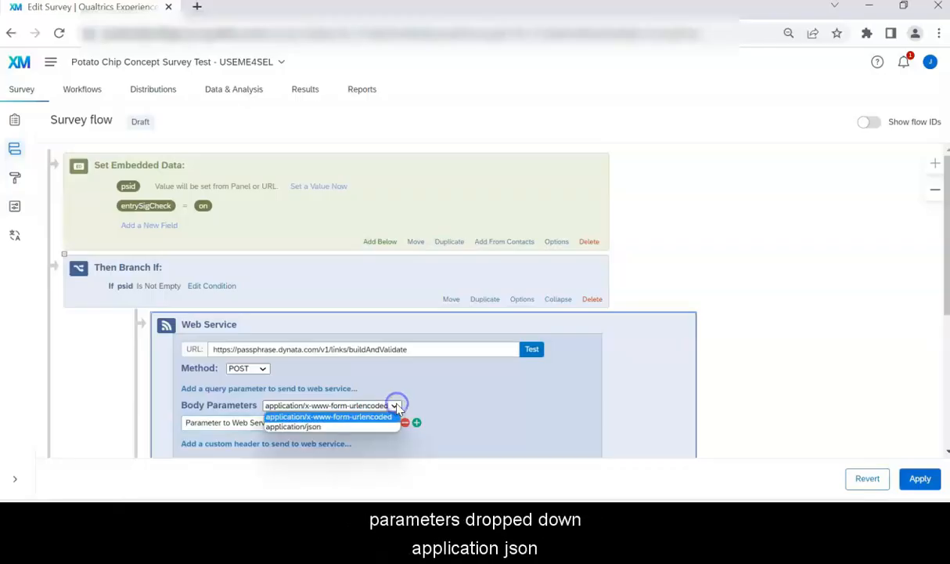
{"action": "left_click", "coordinate": [365, 426]}
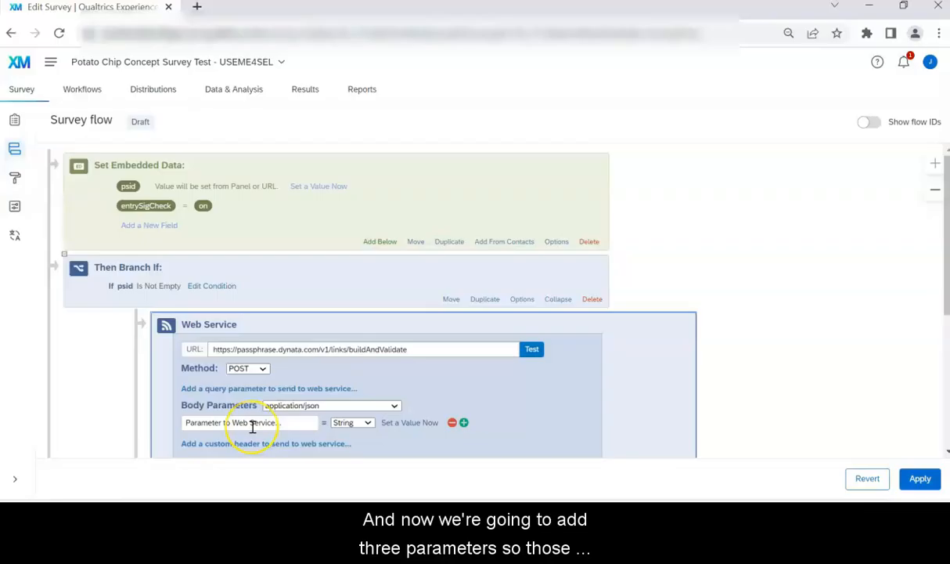
Step: Name the first body parameter keyId, make it type Number, and set its value to 1234
{"action": "scroll", "coordinate": [252, 427], "scroll_direction": "down", "scroll_amount": 1}
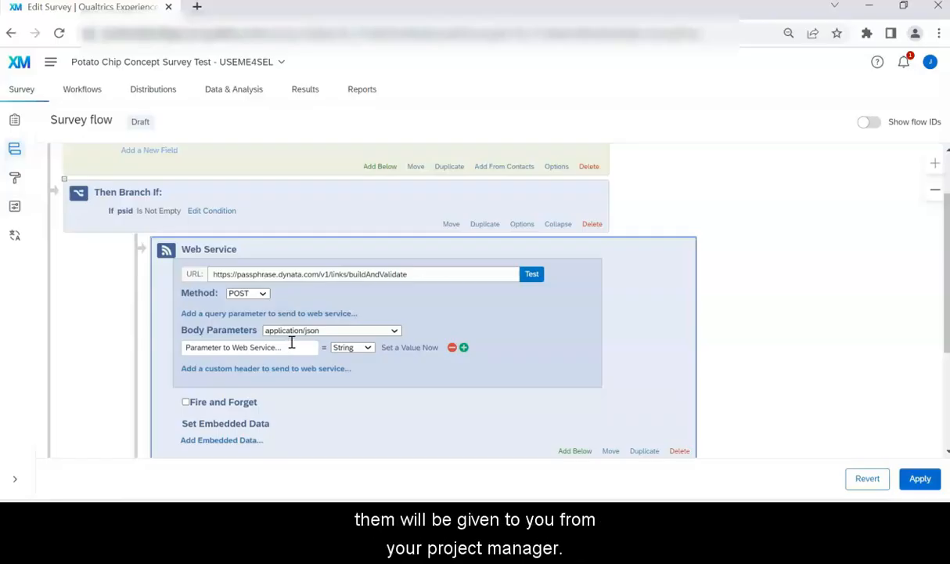
{"action": "left_click", "coordinate": [291, 346]}
{"action": "left_click", "coordinate": [289, 338]}
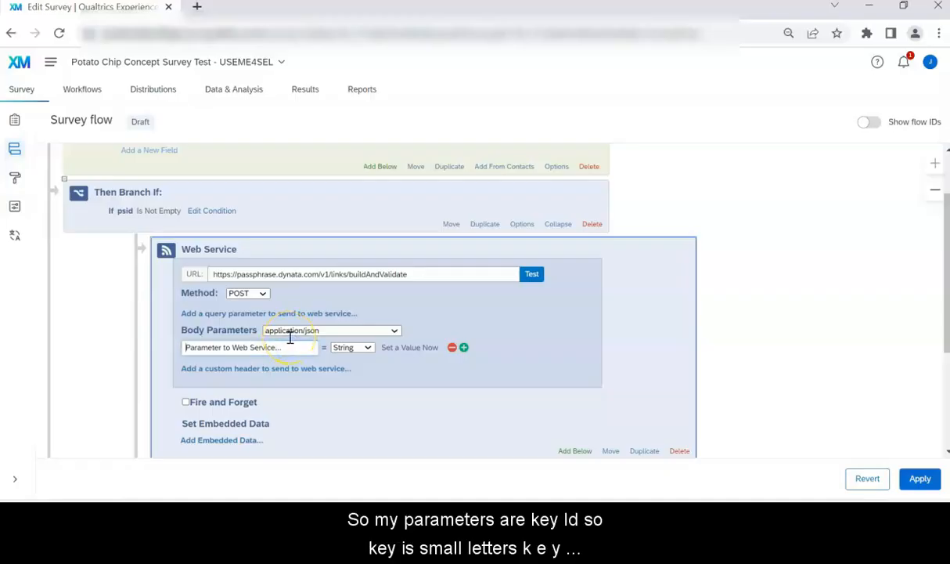
{"action": "type", "text": "key"}
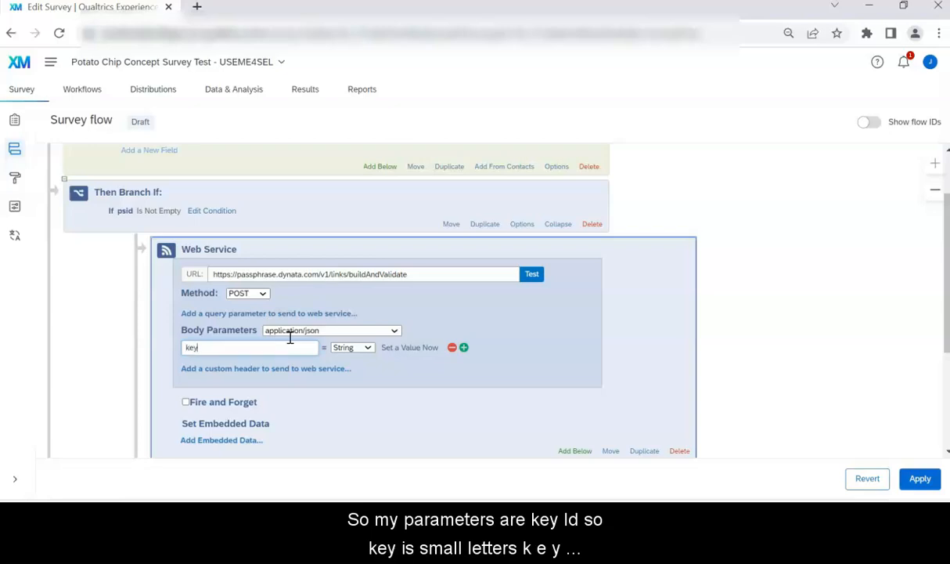
{"action": "type", "text": "Id"}
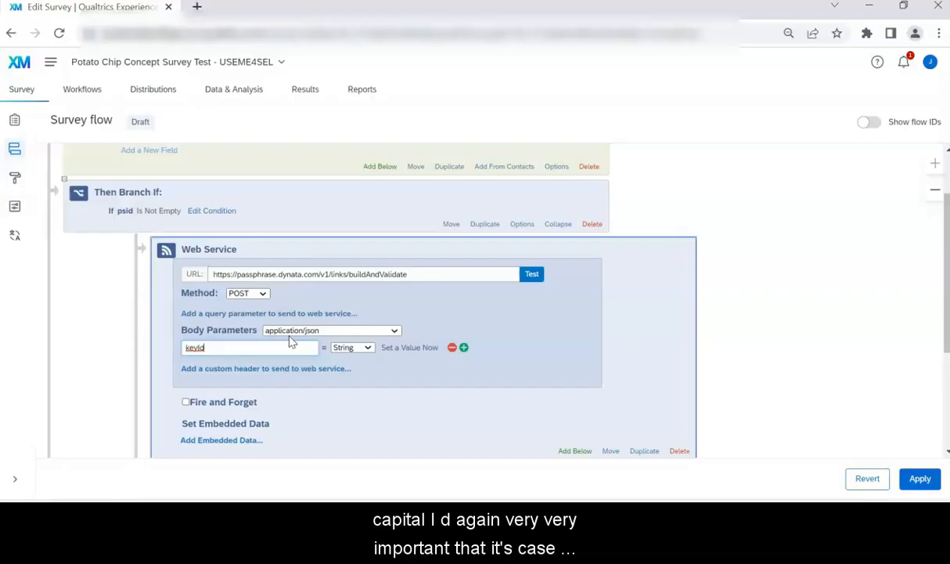
{"action": "left_click", "coordinate": [247, 348]}
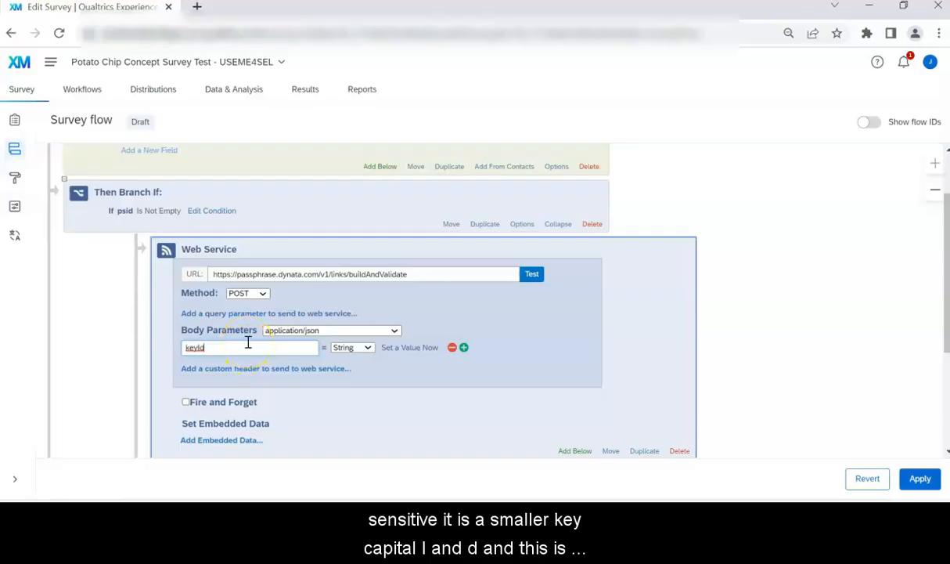
{"action": "left_click", "coordinate": [367, 349]}
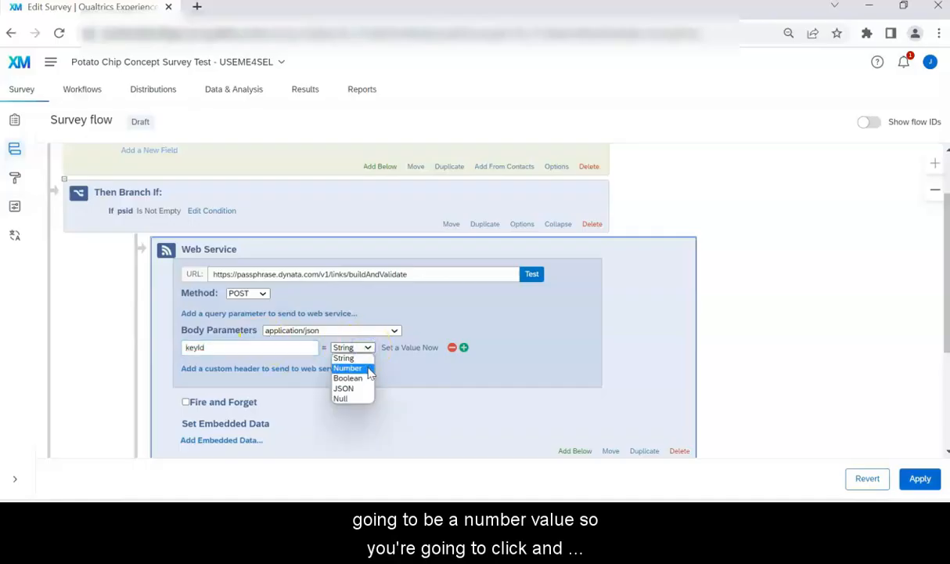
{"action": "left_click", "coordinate": [365, 367]}
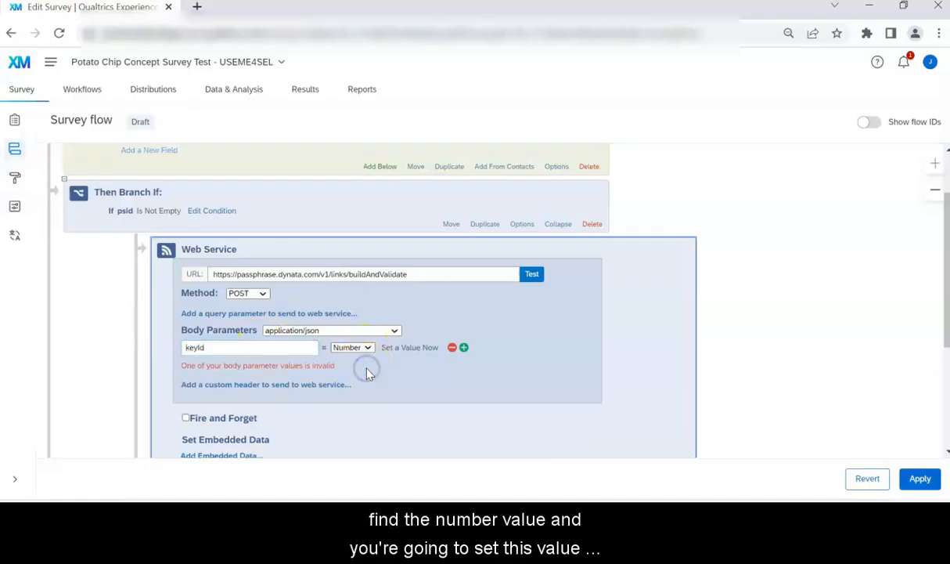
{"action": "left_click", "coordinate": [412, 348]}
{"action": "left_click", "coordinate": [413, 348]}
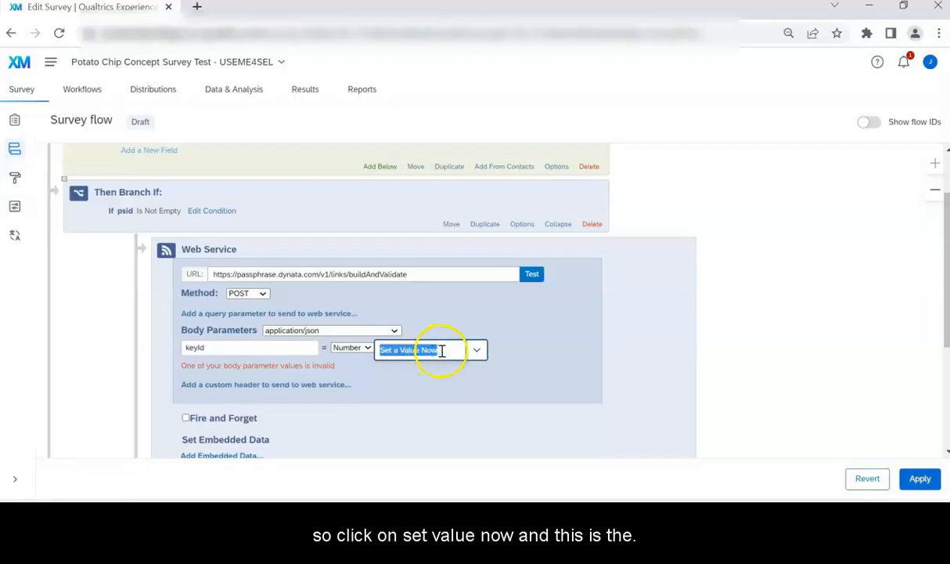
{"action": "type", "text": "1234"}
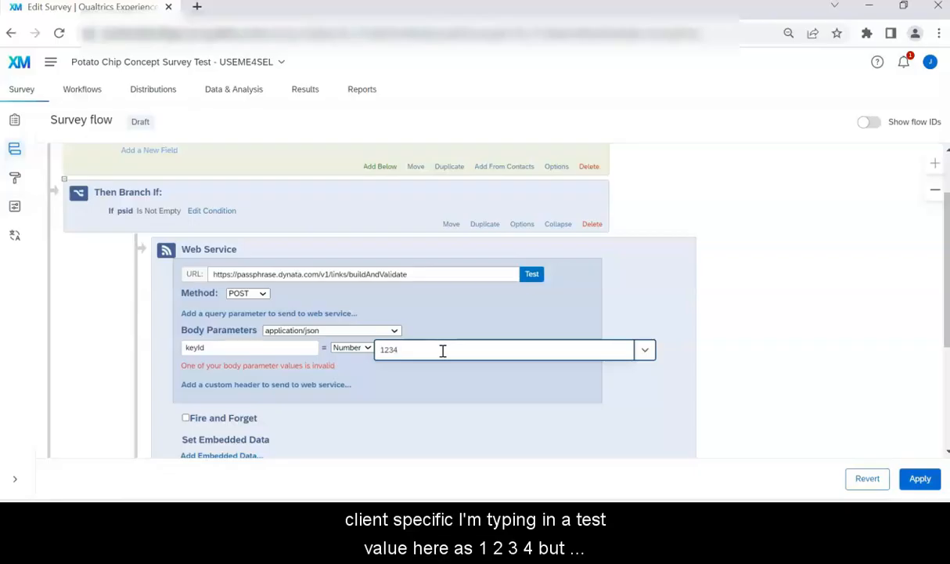
{"action": "left_click", "coordinate": [494, 369]}
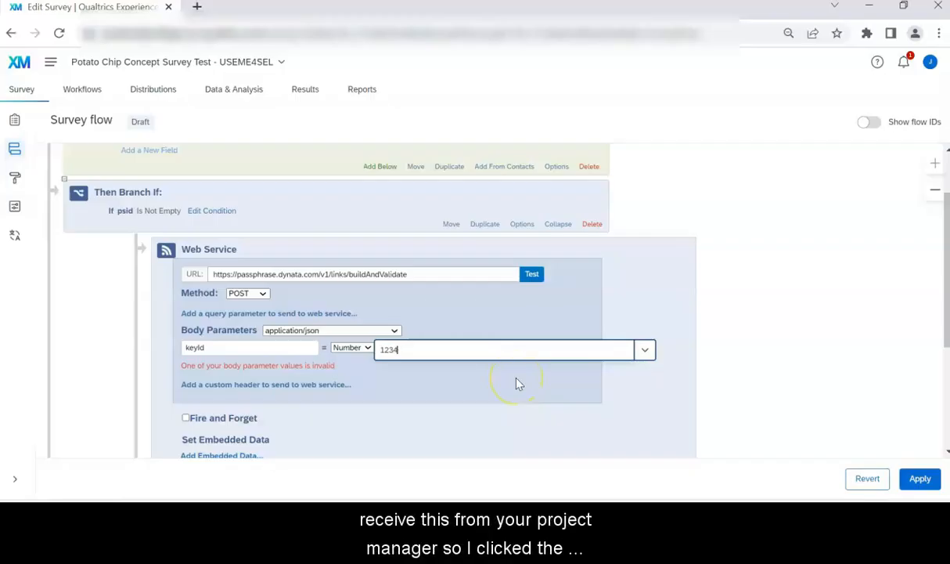
{"action": "left_click", "coordinate": [516, 383]}
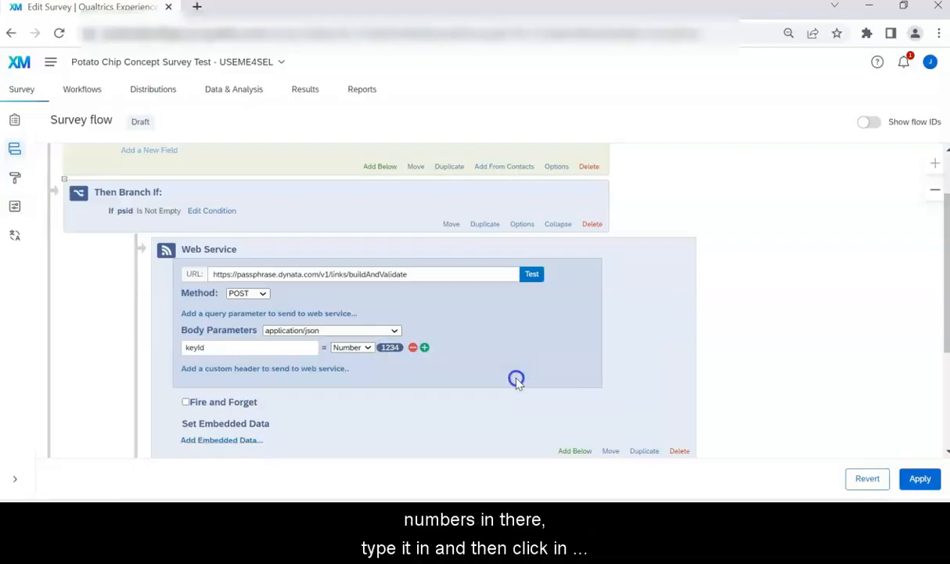
Step: Add a secret body parameter holding the pasted secret key, then a blank third parameter row
{"action": "left_click", "coordinate": [424, 347]}
{"action": "left_click", "coordinate": [231, 368]}
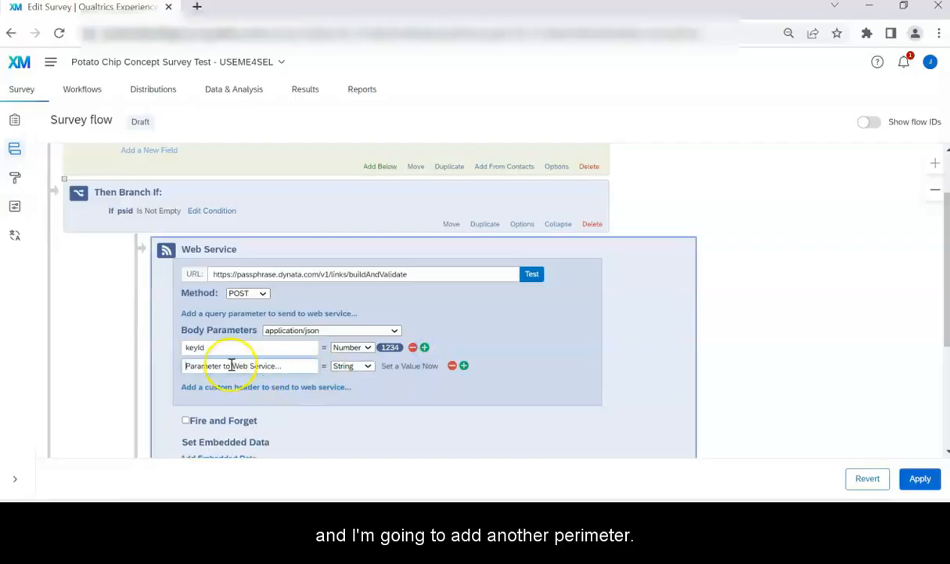
{"action": "type", "text": "secret"}
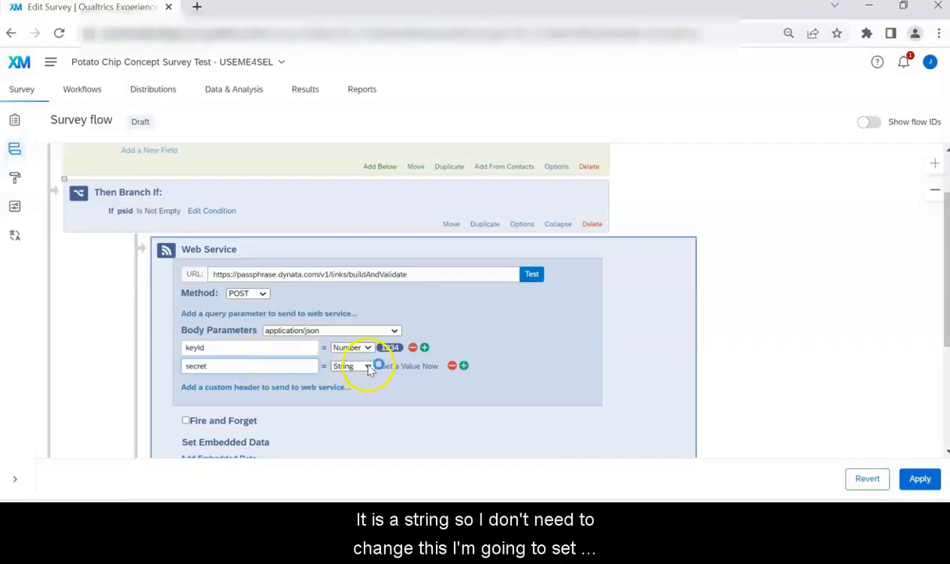
{"action": "left_click", "coordinate": [410, 371]}
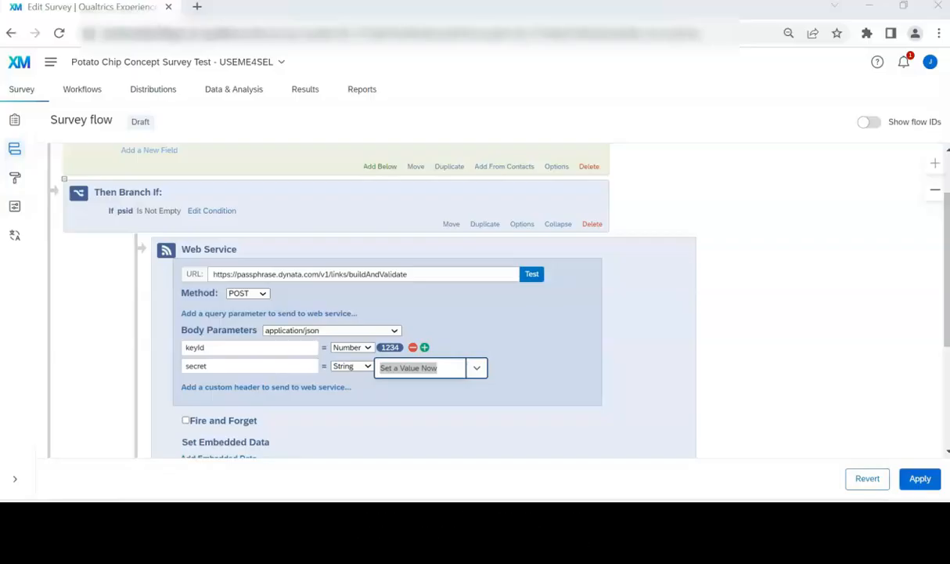
{"action": "left_click", "coordinate": [446, 366]}
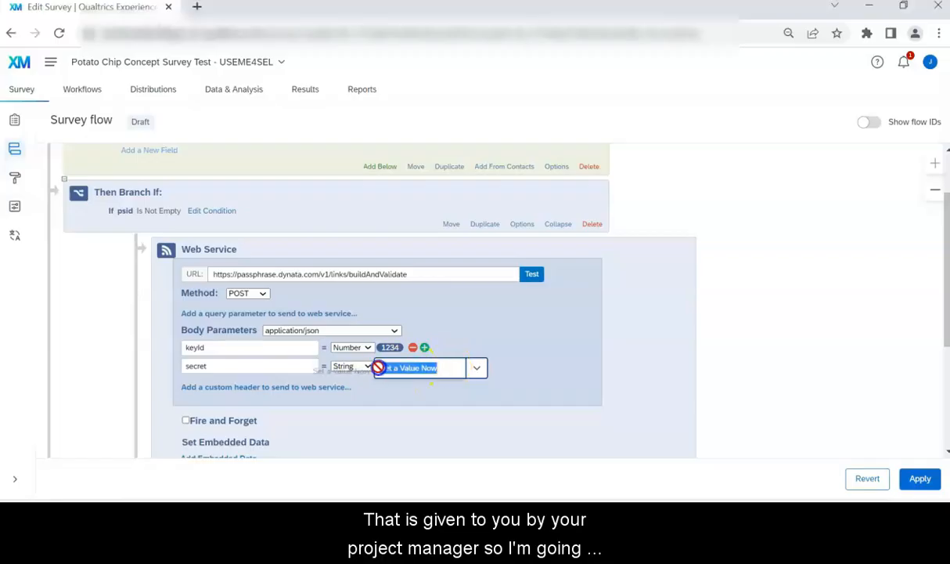
{"action": "key", "text": "ctrl+v"}
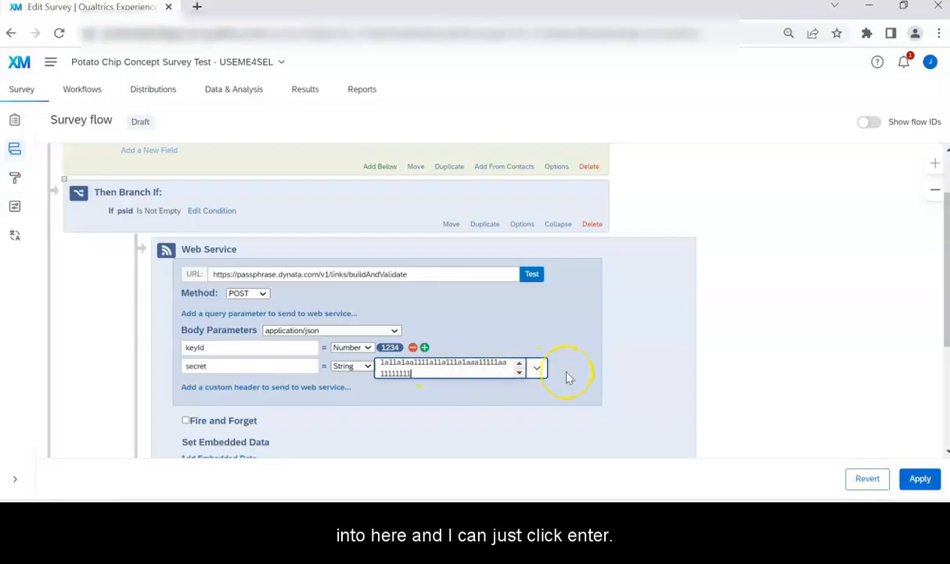
{"action": "key", "text": "Return"}
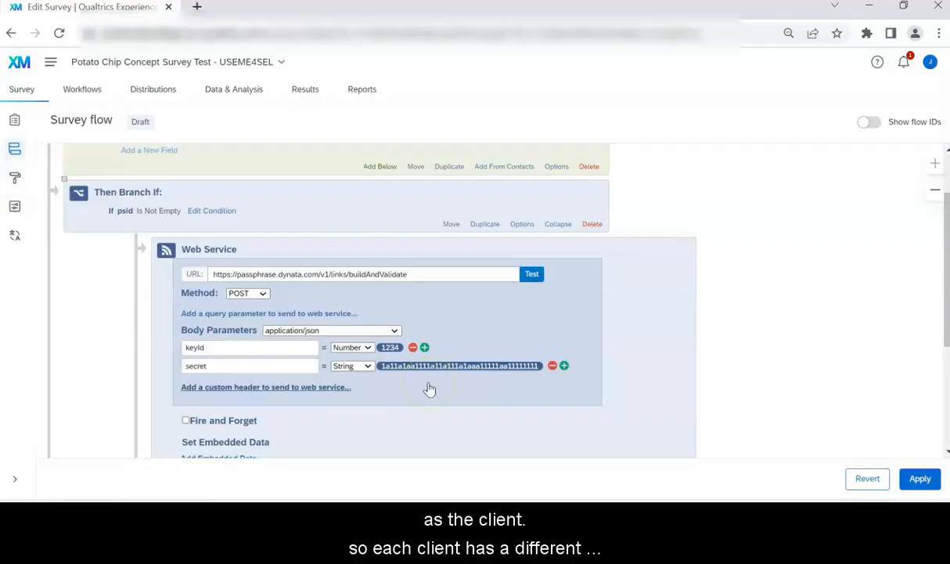
{"action": "left_click", "coordinate": [421, 382]}
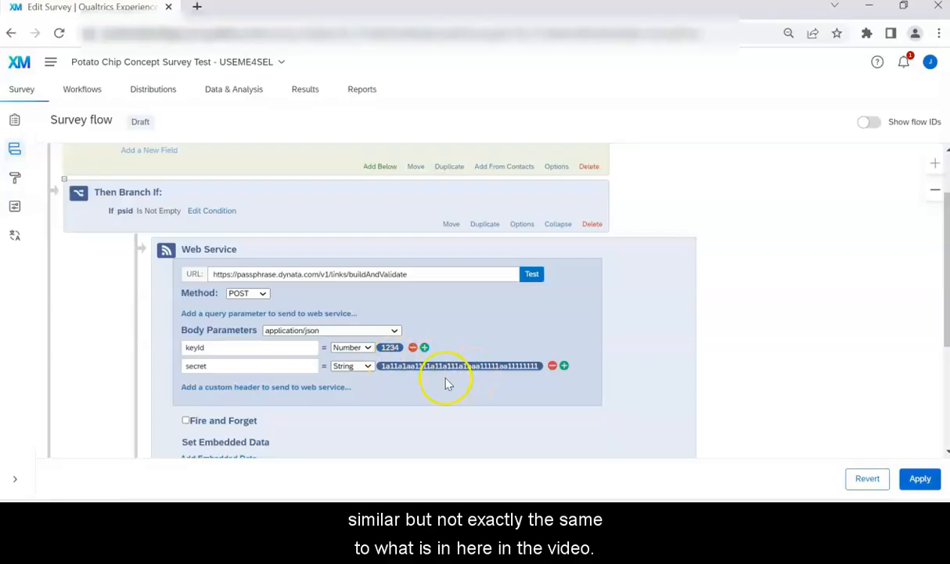
{"action": "left_click", "coordinate": [566, 366]}
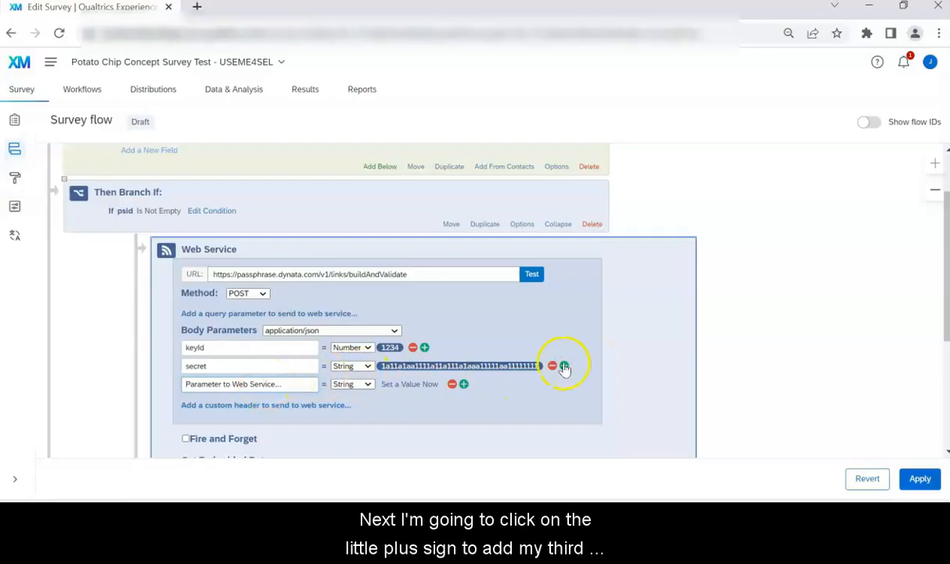
Step: Add a third body parameter 'url' whose value is the piped embedded data field ${e://Field/Q_URL}
{"action": "left_click", "coordinate": [232, 383]}
{"action": "type", "text": "urll"}
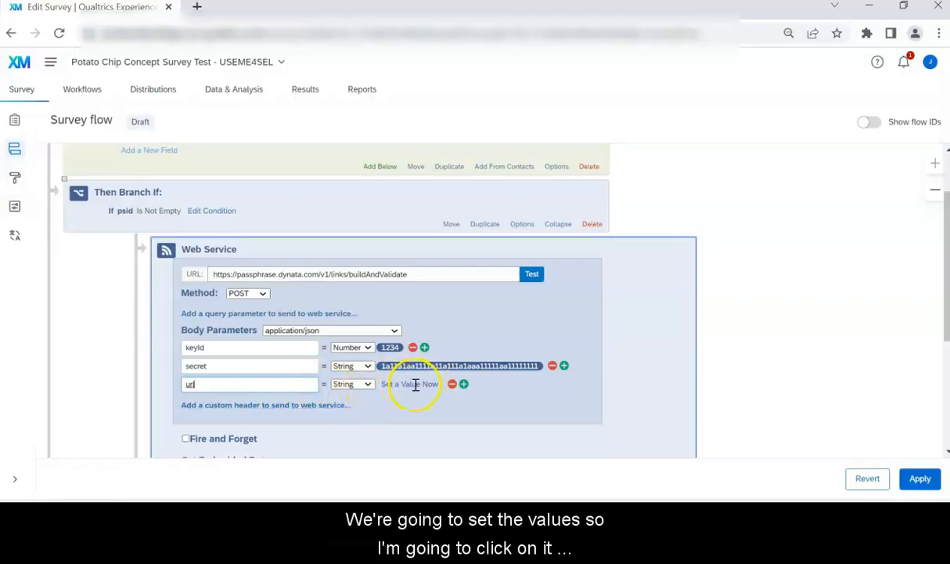
{"action": "left_click", "coordinate": [417, 385]}
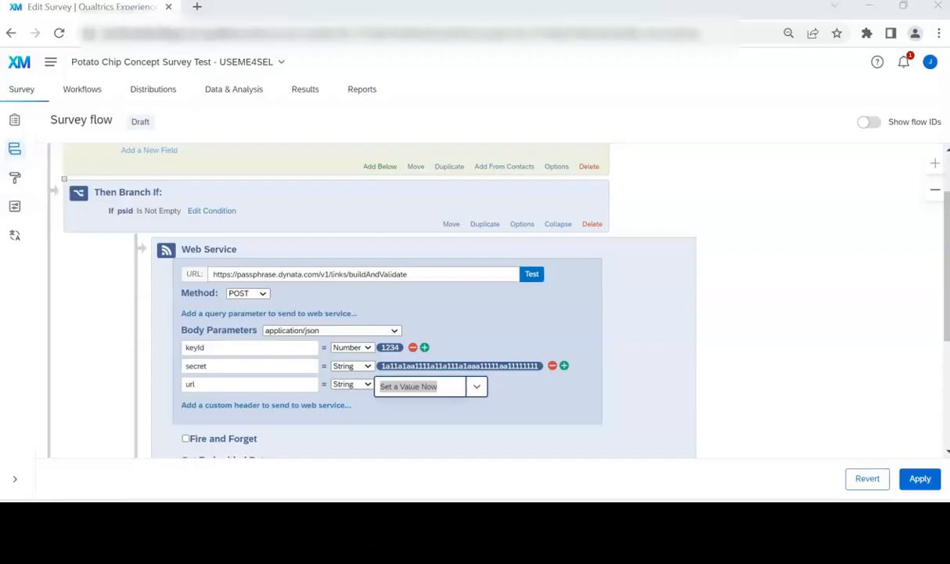
{"action": "left_click", "coordinate": [477, 386]}
{"action": "mouse_move", "coordinate": [508, 415]}
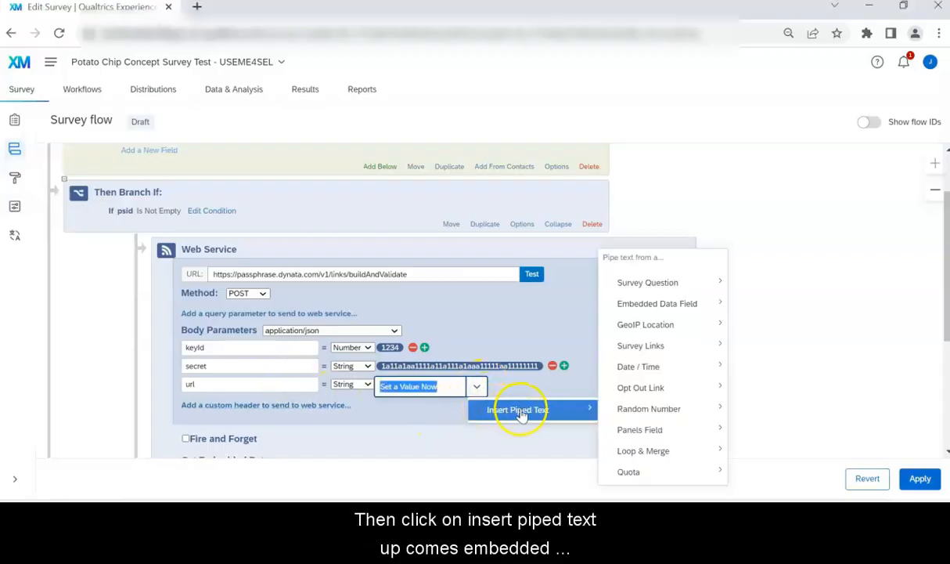
{"action": "mouse_move", "coordinate": [606, 410]}
{"action": "mouse_move", "coordinate": [669, 305]}
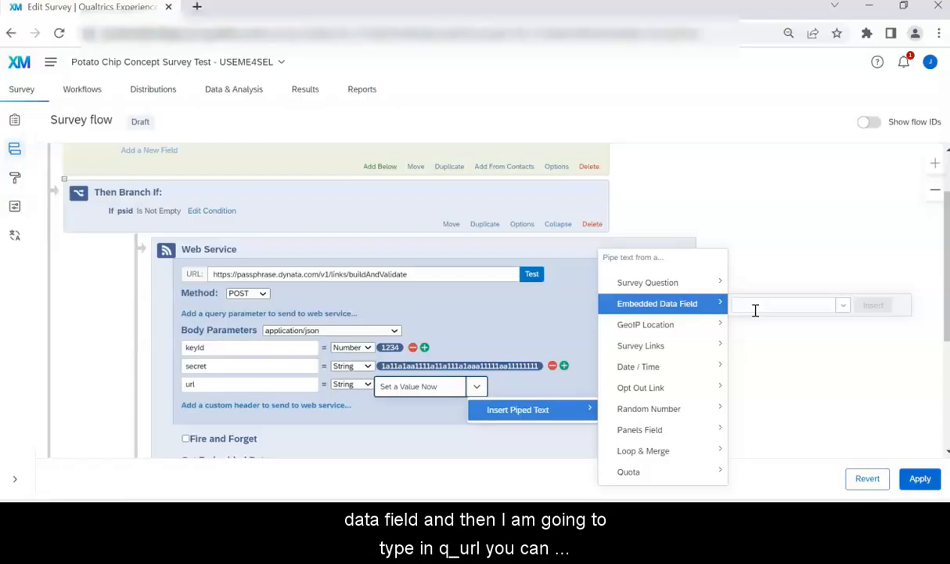
{"action": "type", "text": "q_"}
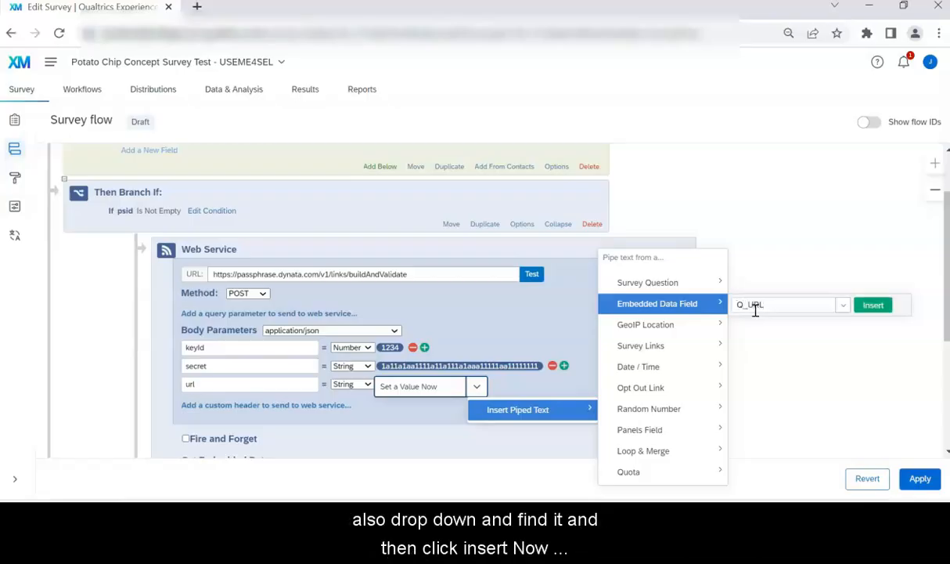
{"action": "left_click", "coordinate": [872, 304]}
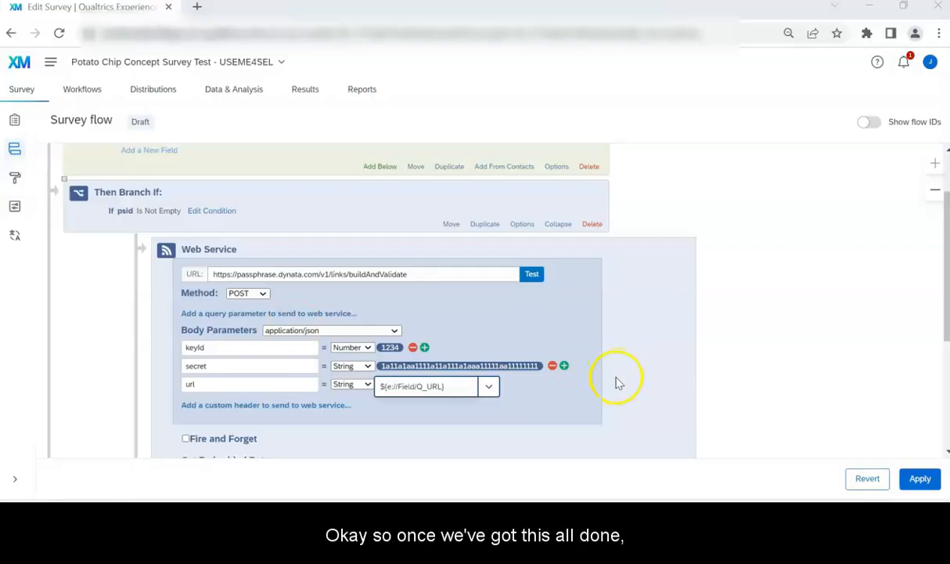
{"action": "left_click", "coordinate": [535, 403]}
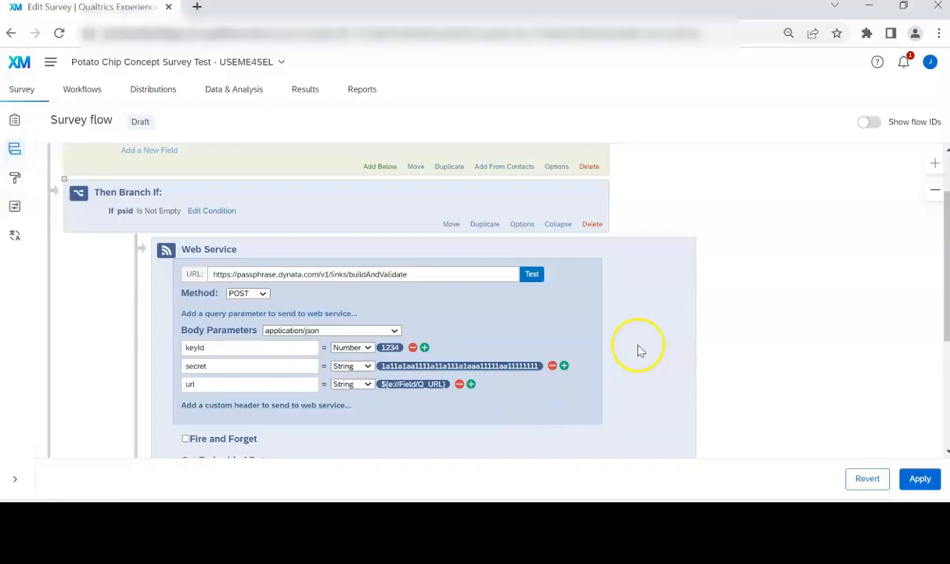
Step: Test the web service and add all ten returned fields, including verification and invalidSignatureLink, as embedded data
{"action": "left_click", "coordinate": [543, 276]}
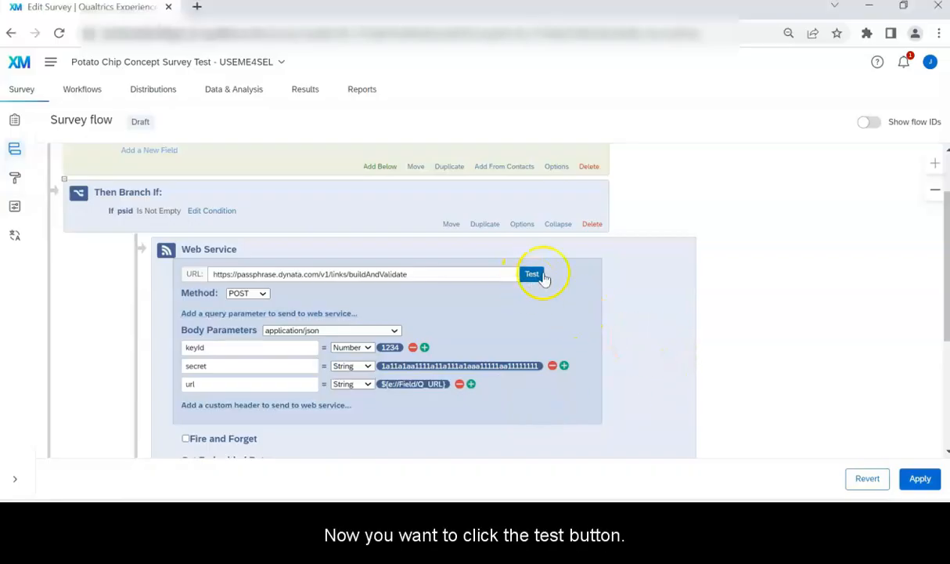
{"action": "left_click", "coordinate": [529, 282]}
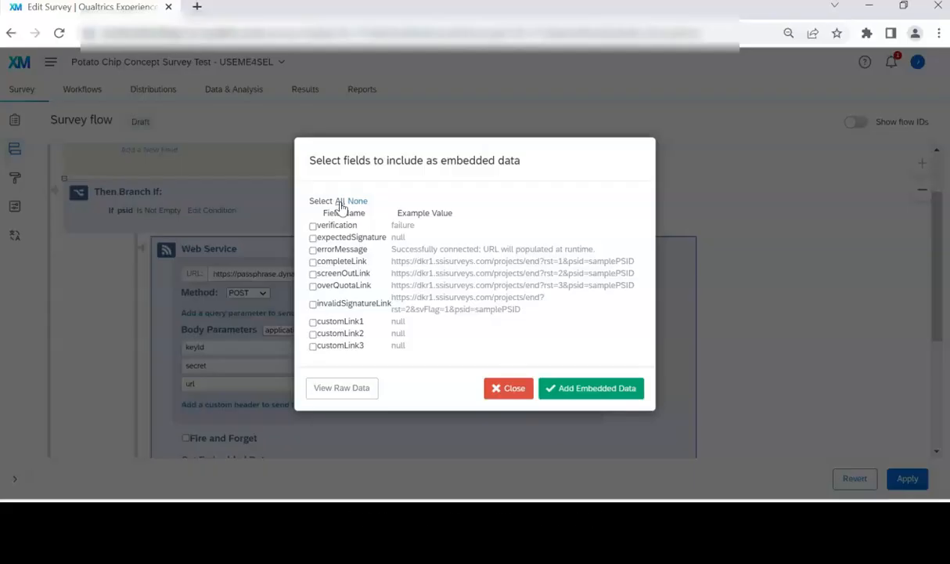
{"action": "left_click", "coordinate": [341, 202]}
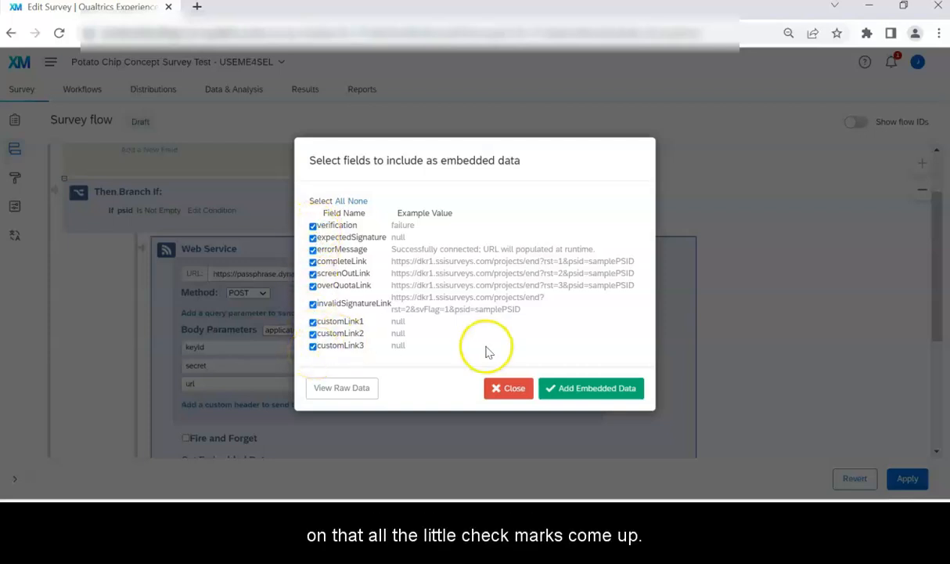
{"action": "left_click", "coordinate": [598, 388]}
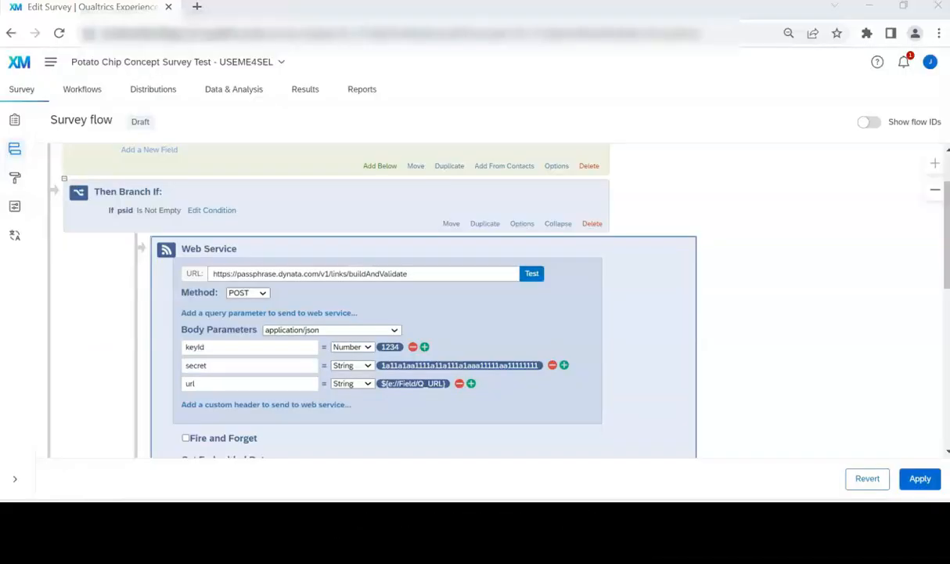
Step: Scroll past the Set Embedded Data list and add a new element slot below the Web Service
{"action": "scroll", "coordinate": [783, 368], "scroll_direction": "down", "scroll_amount": 4}
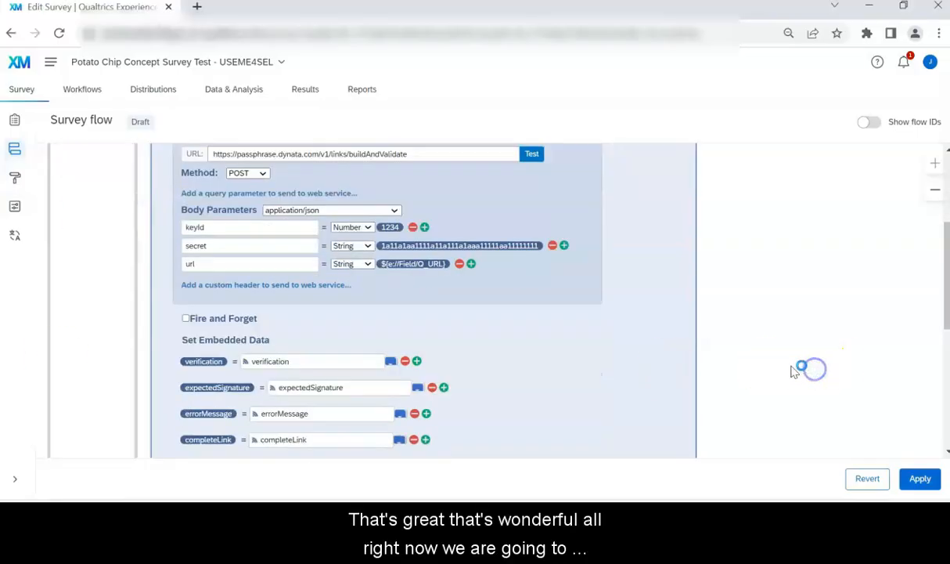
{"action": "scroll", "coordinate": [777, 322], "scroll_direction": "down", "scroll_amount": 2}
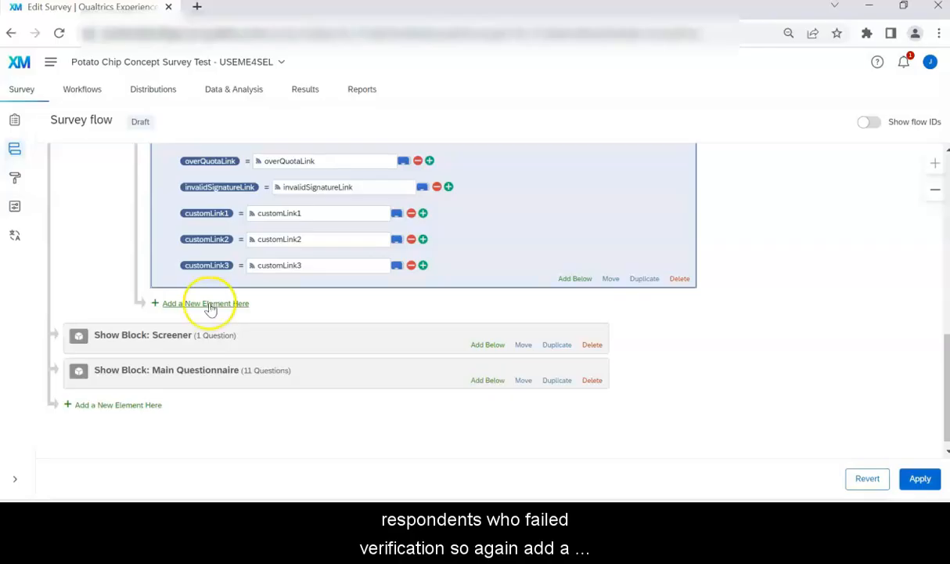
{"action": "left_click", "coordinate": [215, 306]}
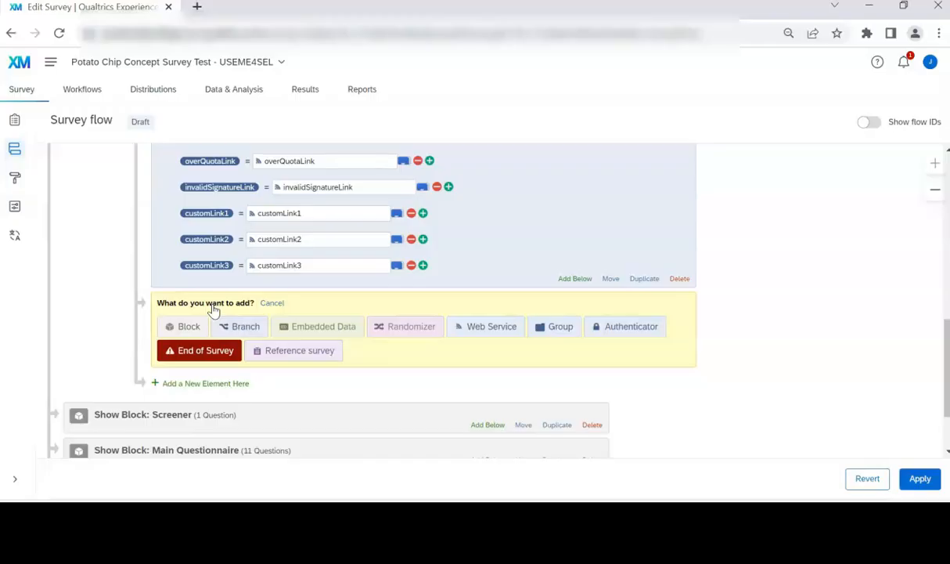
Step: Insert a branch after the web service with condition Embedded Data entrySigCheck Is Equal to on
{"action": "left_click", "coordinate": [247, 329]}
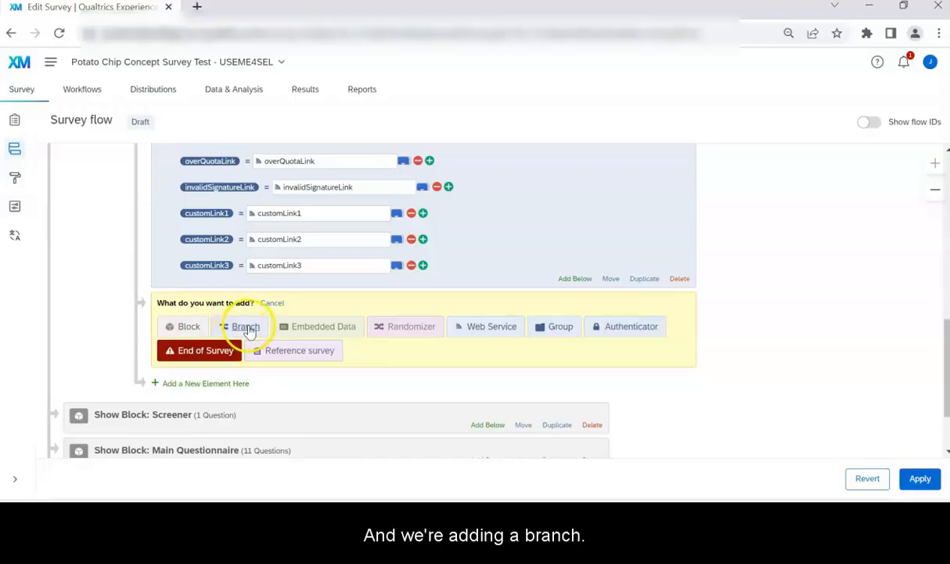
{"action": "left_click", "coordinate": [249, 329]}
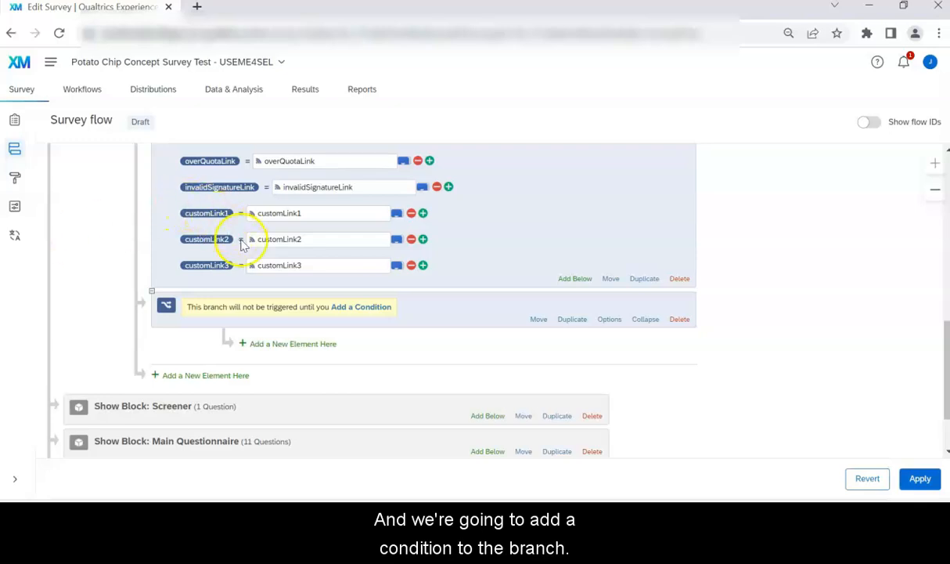
{"action": "left_click", "coordinate": [361, 311]}
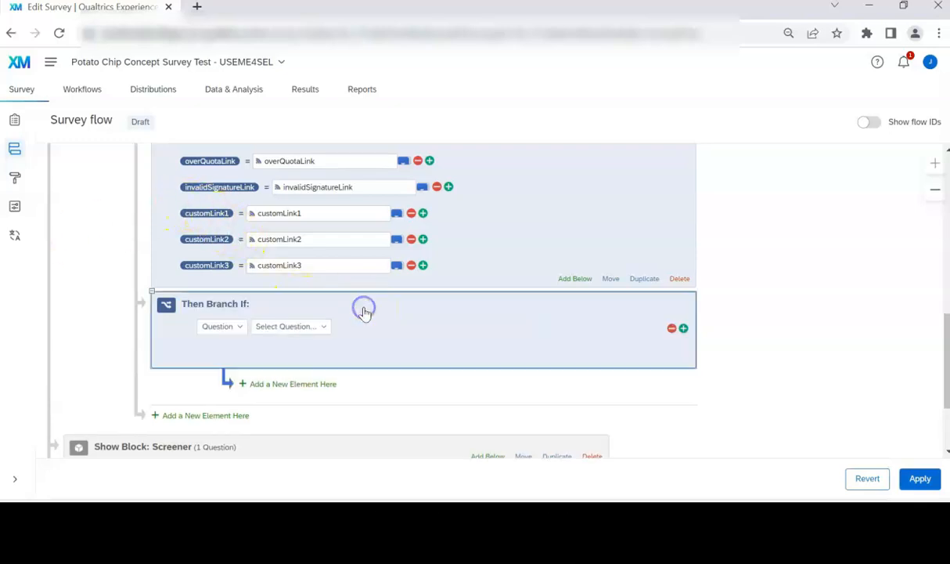
{"action": "left_click", "coordinate": [235, 325]}
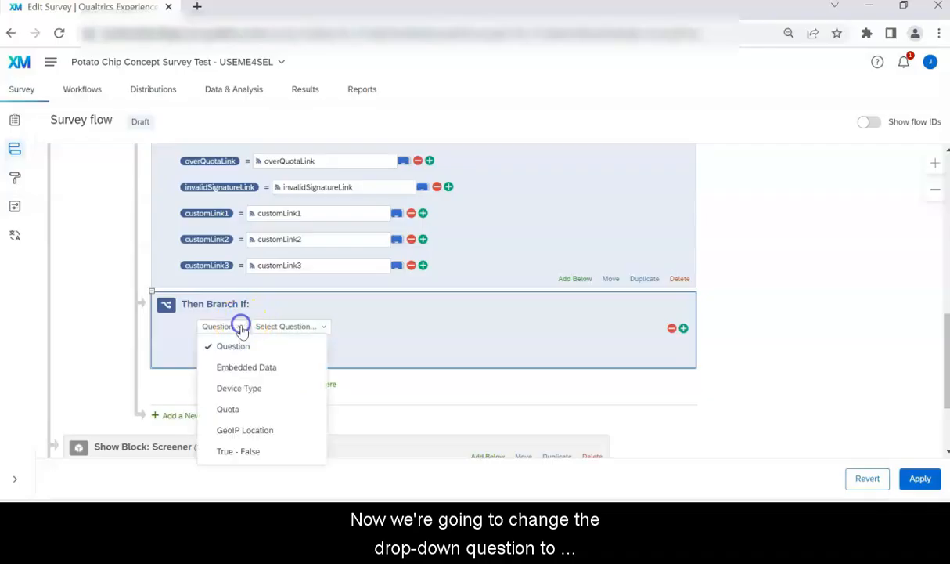
{"action": "left_click", "coordinate": [236, 365]}
{"action": "left_click", "coordinate": [328, 329]}
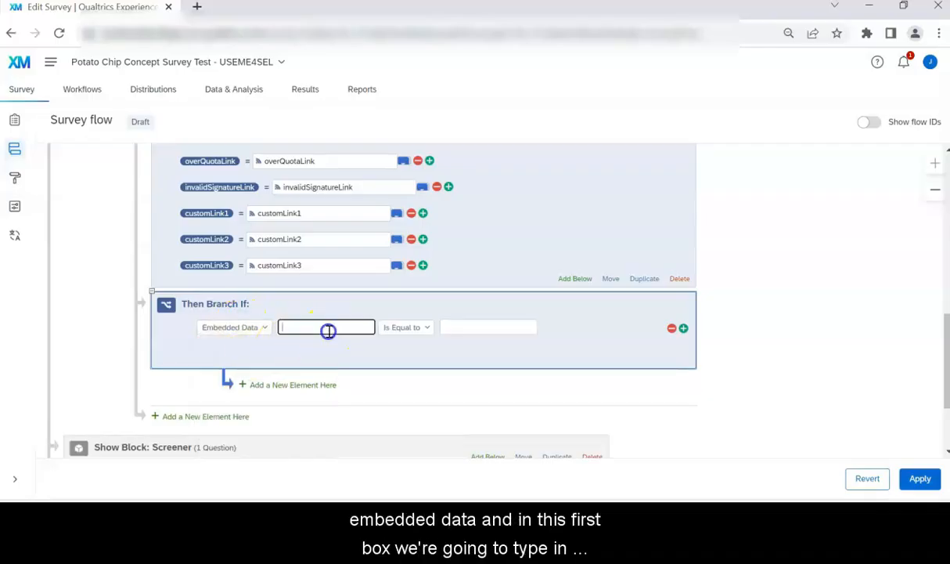
{"action": "type", "text": "entrySigCheck"}
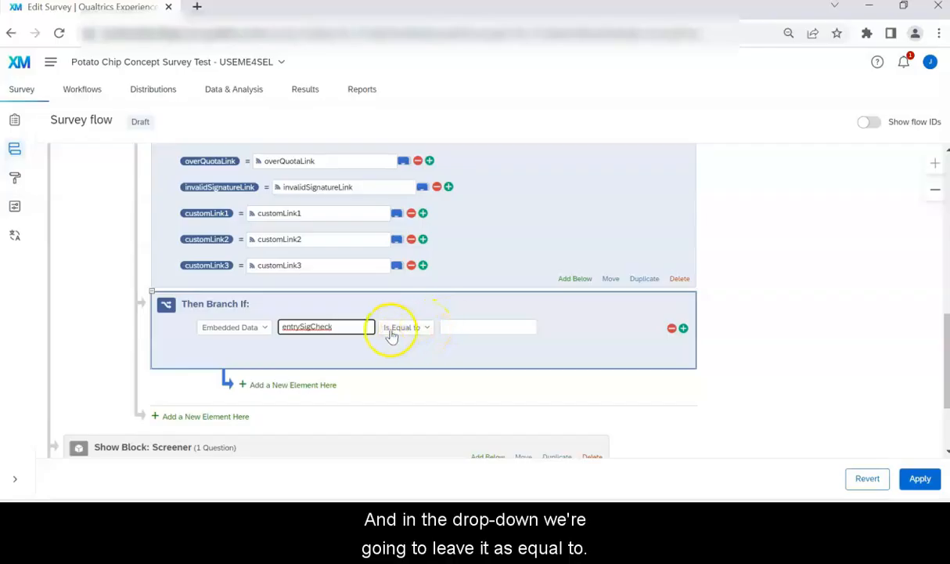
{"action": "left_click", "coordinate": [462, 323]}
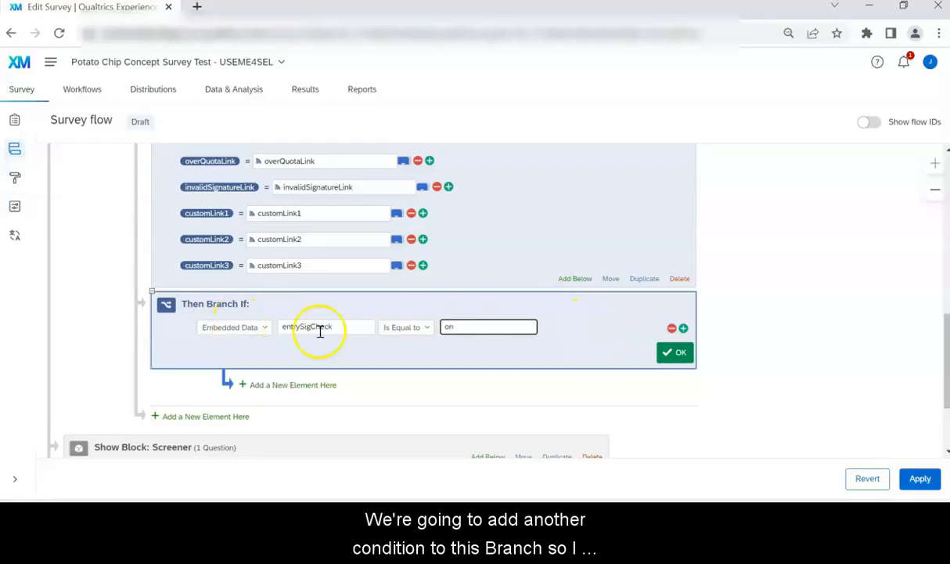
Step: Add an And condition 'verification Is Not Equal to success' and confirm both branch conditions
{"action": "left_click", "coordinate": [684, 328]}
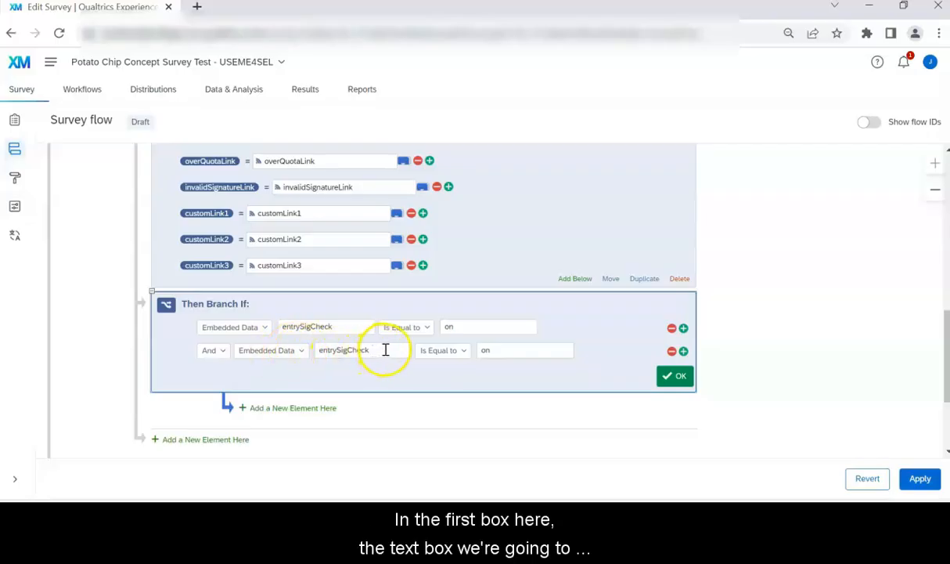
{"action": "left_click_drag", "start_coordinate": [385, 350], "coordinate": [306, 352]}
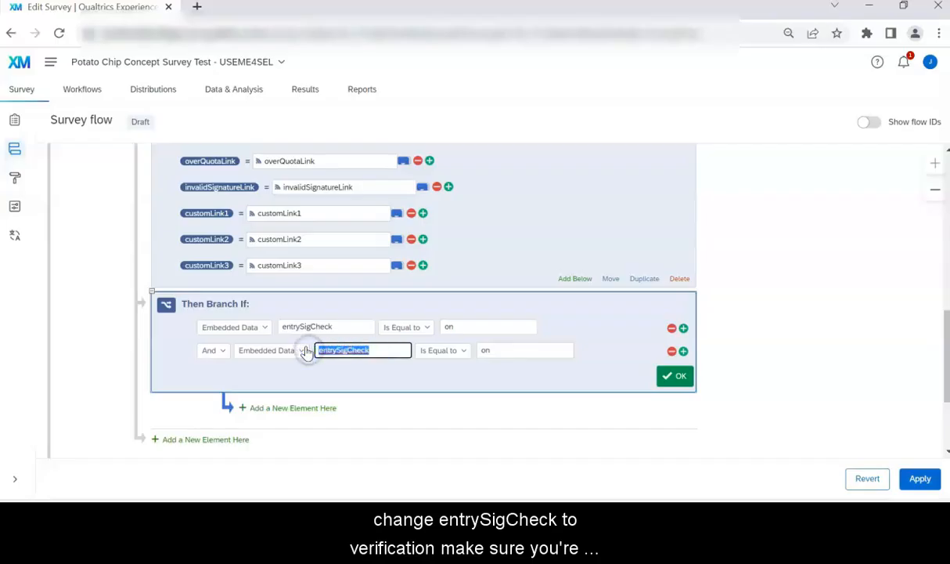
{"action": "type", "text": "verification"}
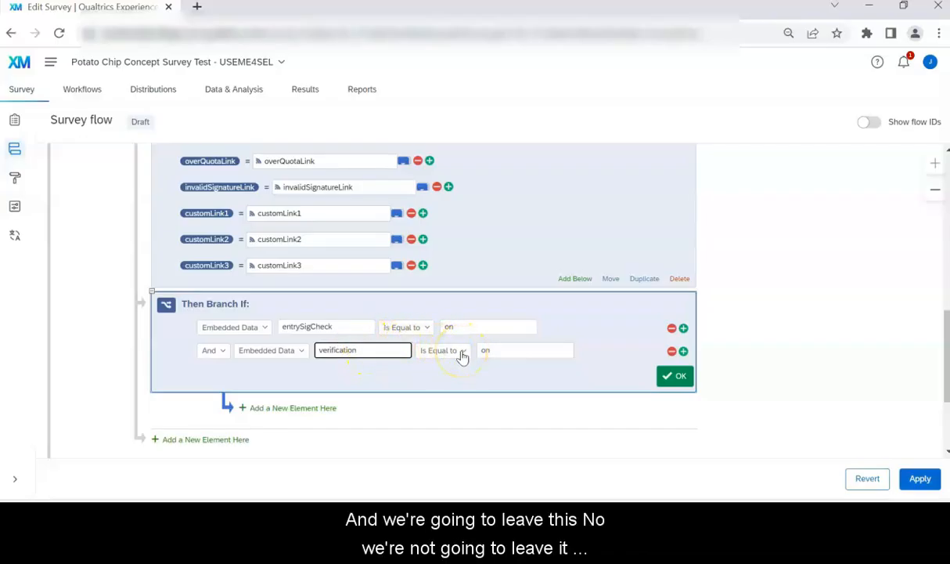
{"action": "left_click", "coordinate": [462, 354]}
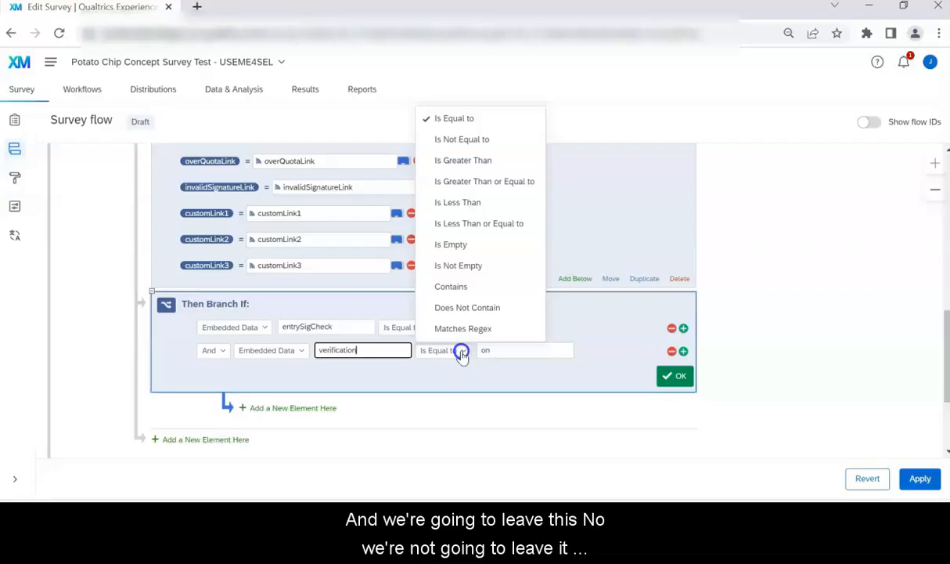
{"action": "left_click", "coordinate": [470, 138]}
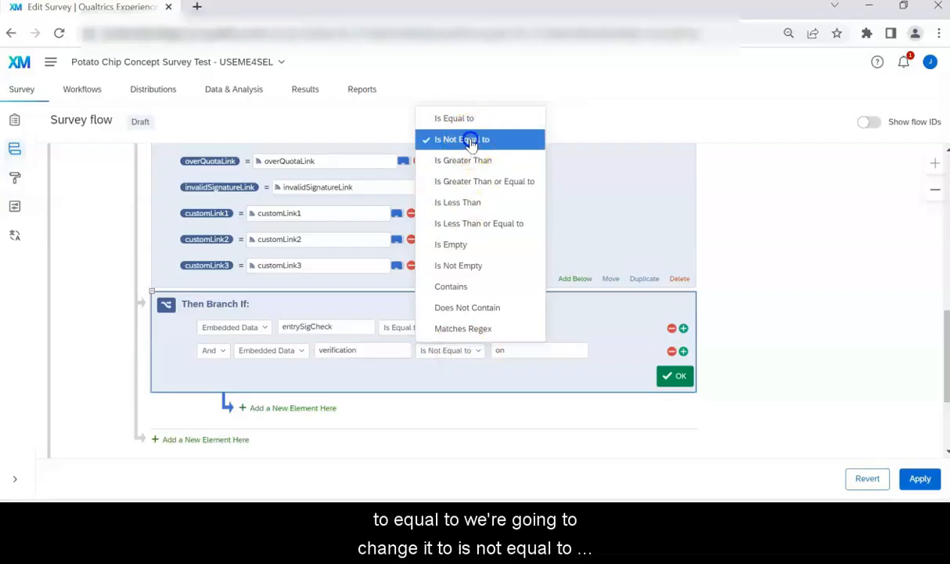
{"action": "left_click", "coordinate": [528, 344]}
{"action": "key", "text": "BackSpace"}
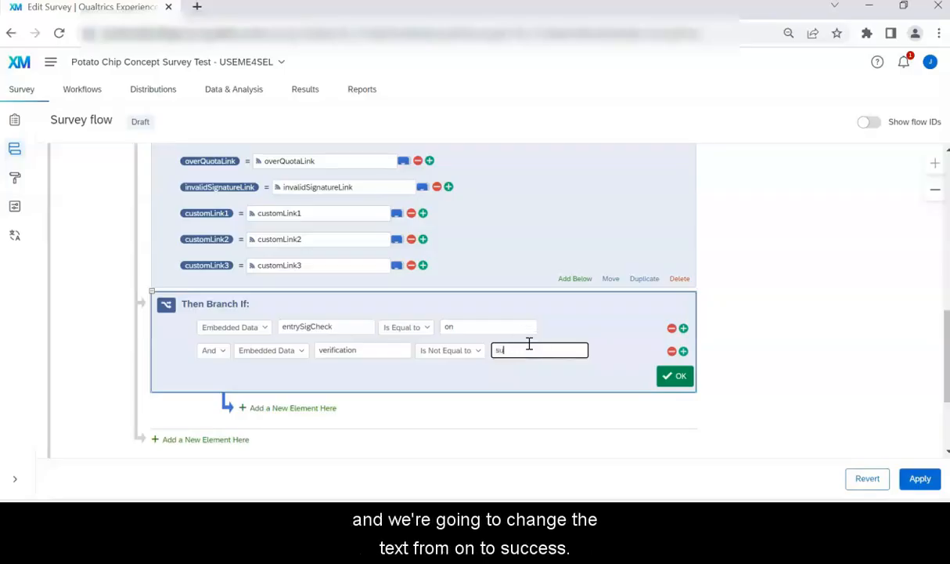
{"action": "type", "text": "success"}
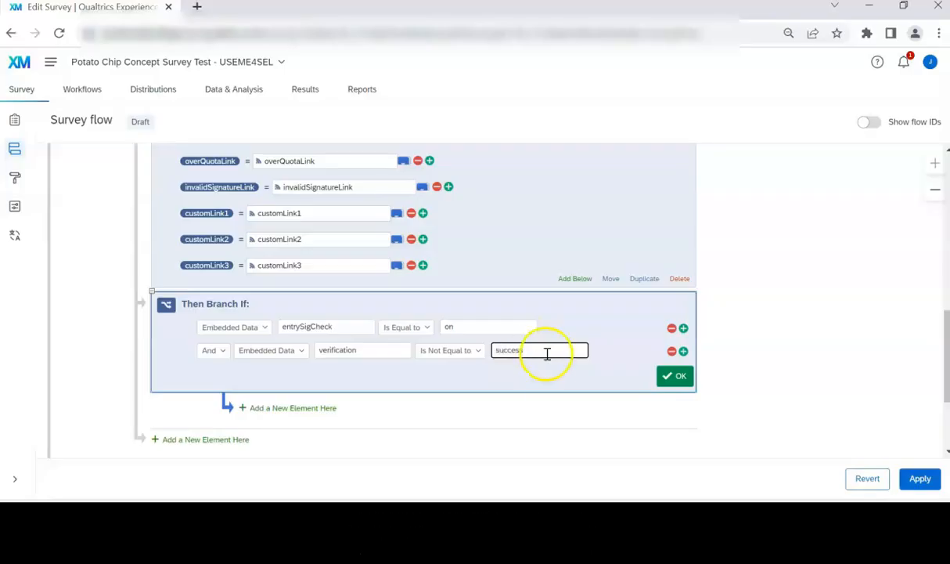
{"action": "left_click", "coordinate": [677, 379]}
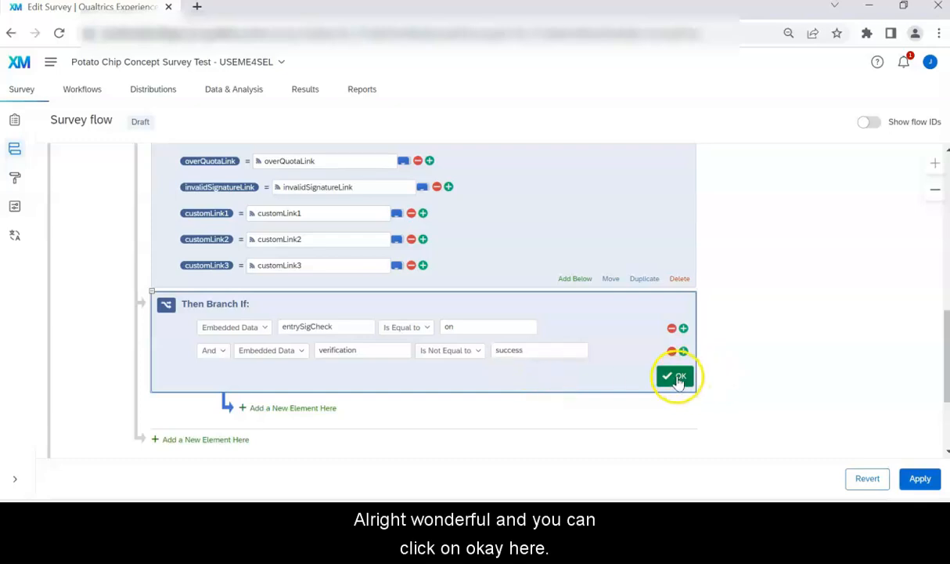
{"action": "left_click", "coordinate": [676, 379]}
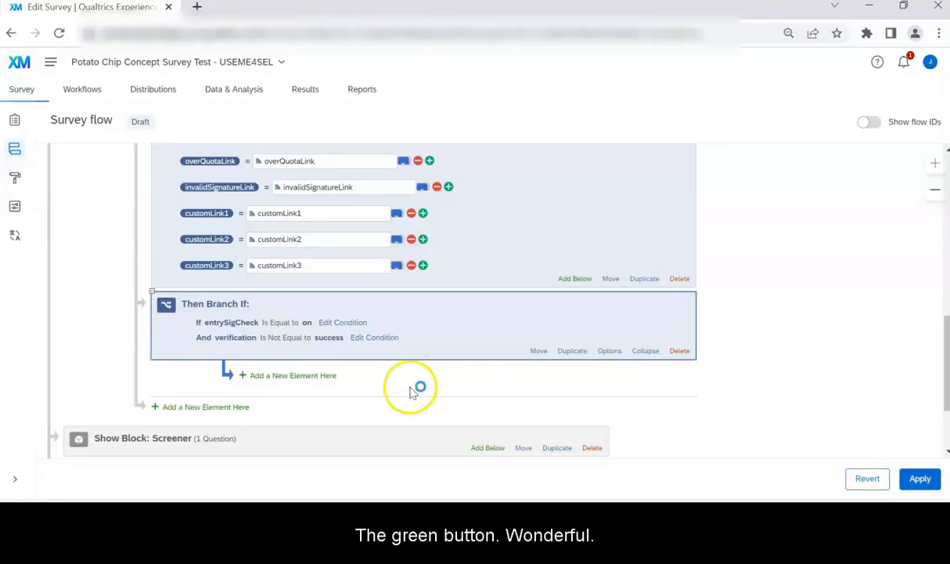
Step: Add an End of Survey element inside the entrySigCheck/verification branch
{"action": "scroll", "coordinate": [742, 315], "scroll_direction": "down", "scroll_amount": 1}
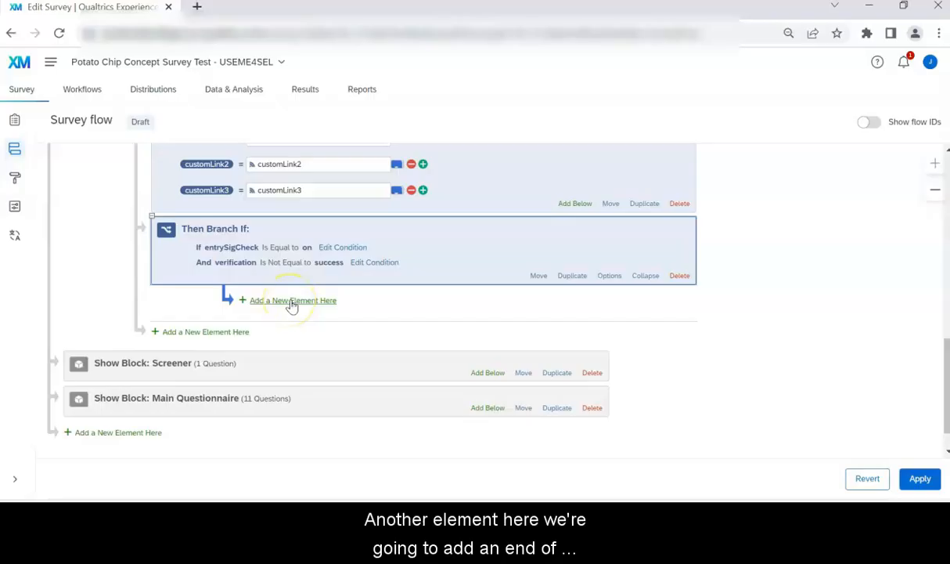
{"action": "left_click", "coordinate": [292, 301]}
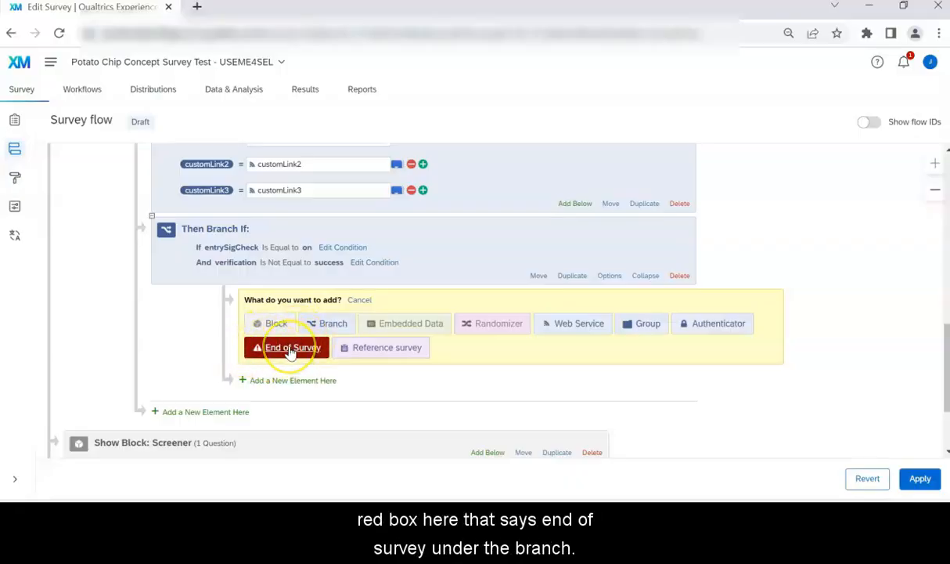
{"action": "left_click", "coordinate": [289, 349]}
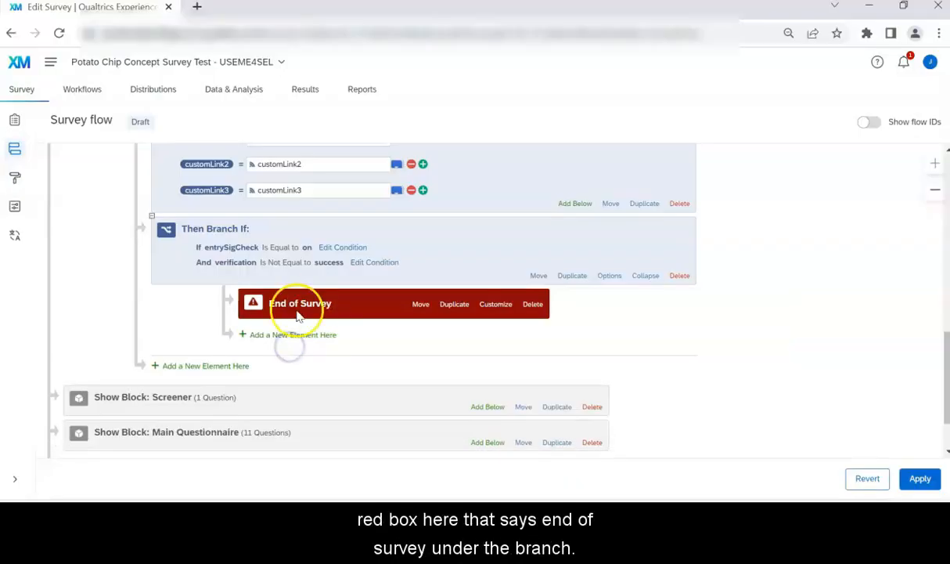
Step: Override the ending to redirect to ${e://Field/invalidSignatureLink} and not increment quota counts
{"action": "left_click", "coordinate": [497, 307]}
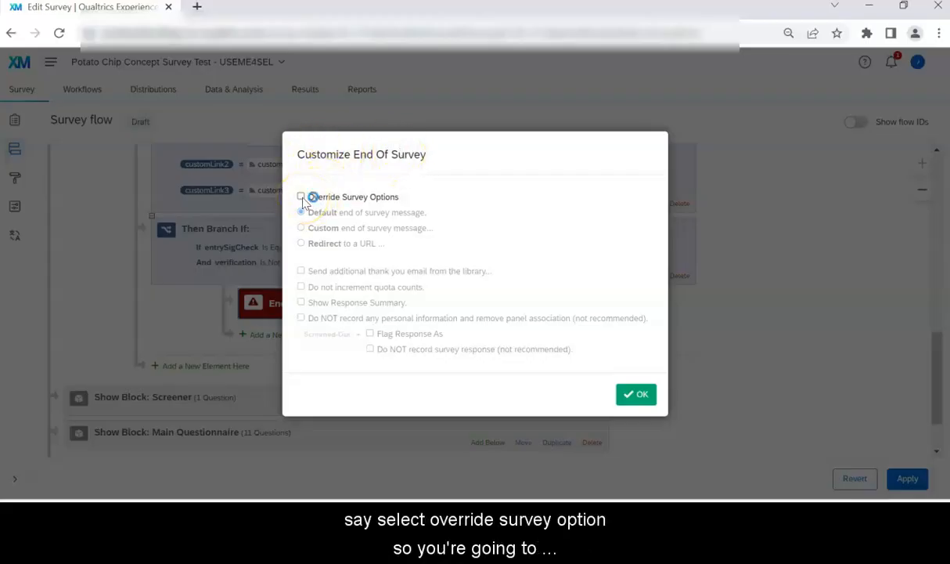
{"action": "left_click", "coordinate": [302, 198]}
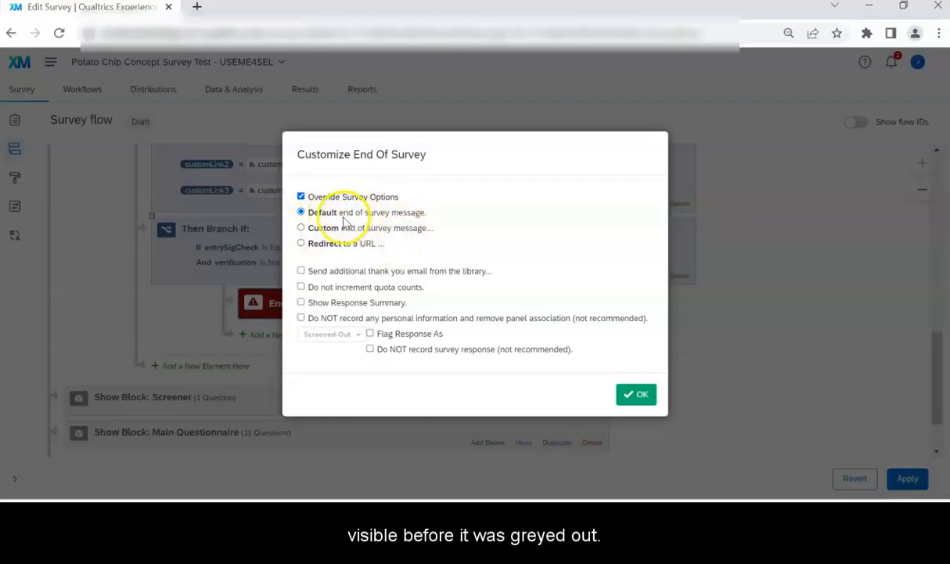
{"action": "left_click", "coordinate": [302, 245]}
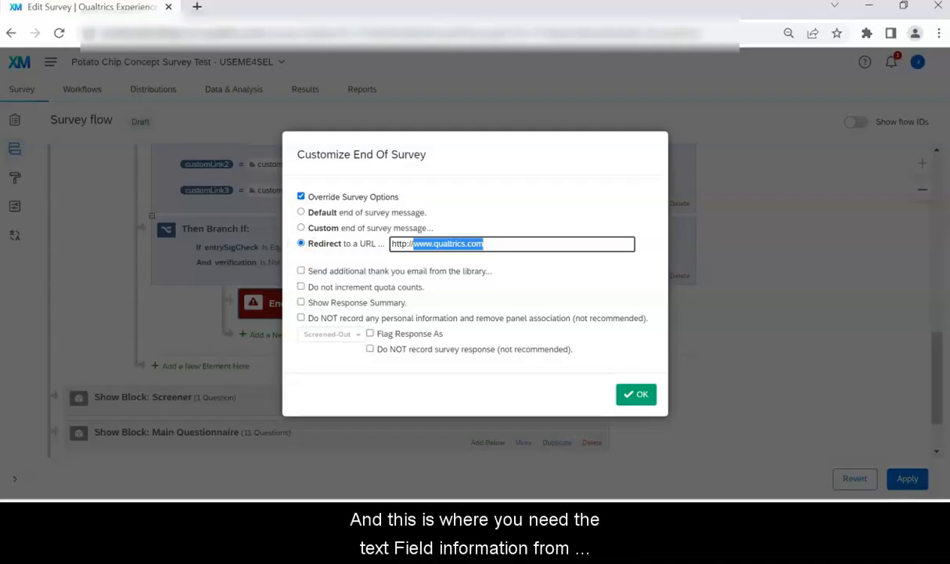
{"action": "key", "text": "alt+Tab"}
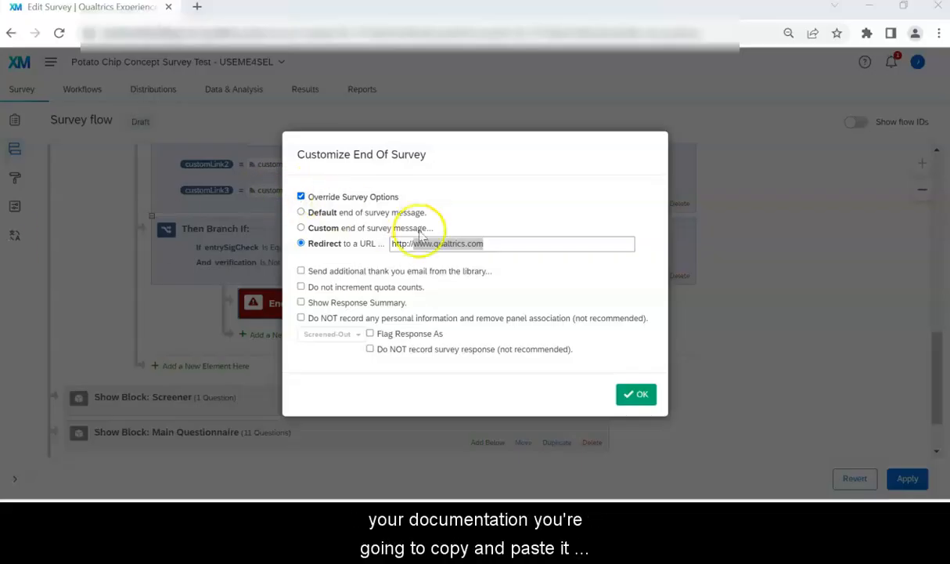
{"action": "mouse_move", "coordinate": [496, 243]}
{"action": "left_mouse_down"}
{"action": "mouse_move", "coordinate": [390, 243]}
{"action": "mouse_move", "coordinate": [501, 243]}
{"action": "left_mouse_up"}
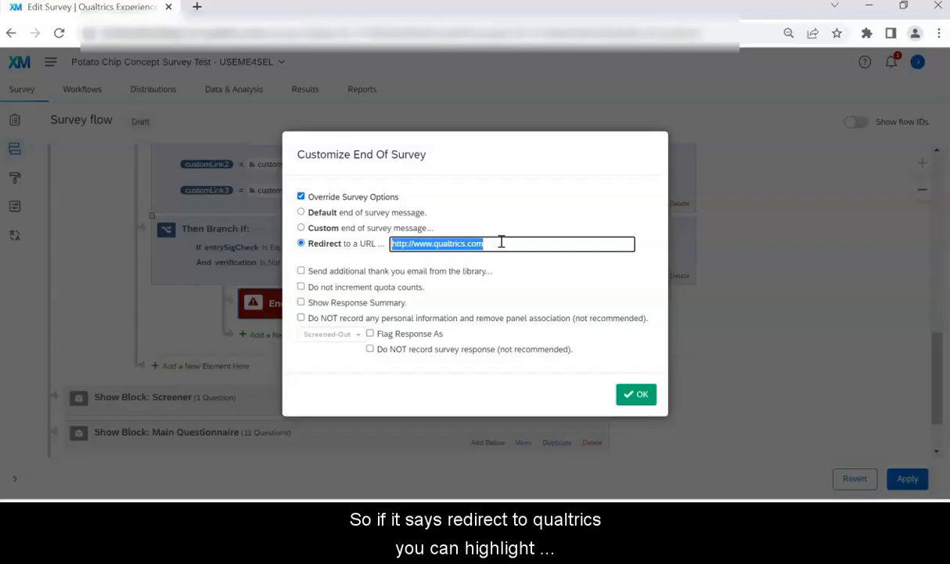
{"action": "type", "text": "${e://Field/invalidSignatureLink}"}
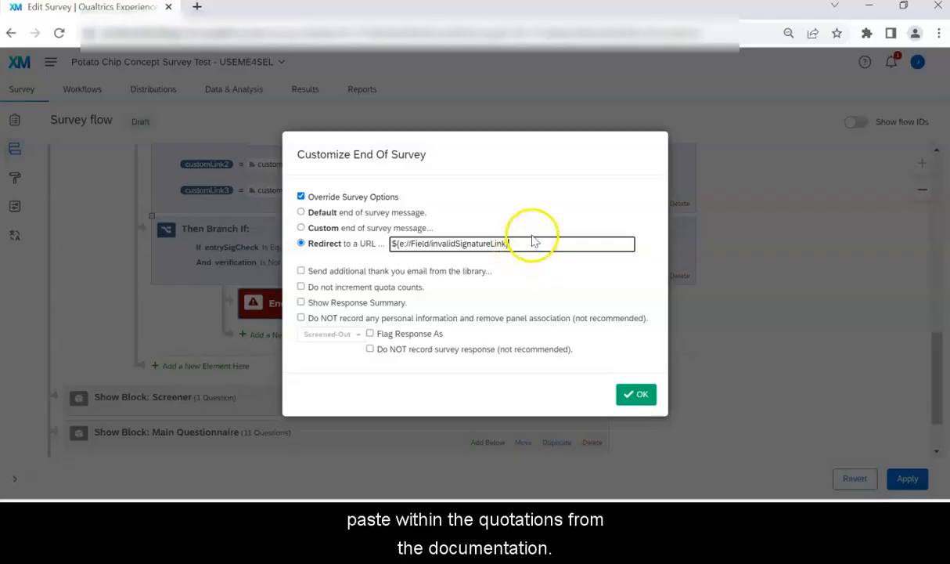
{"action": "left_click", "coordinate": [301, 287]}
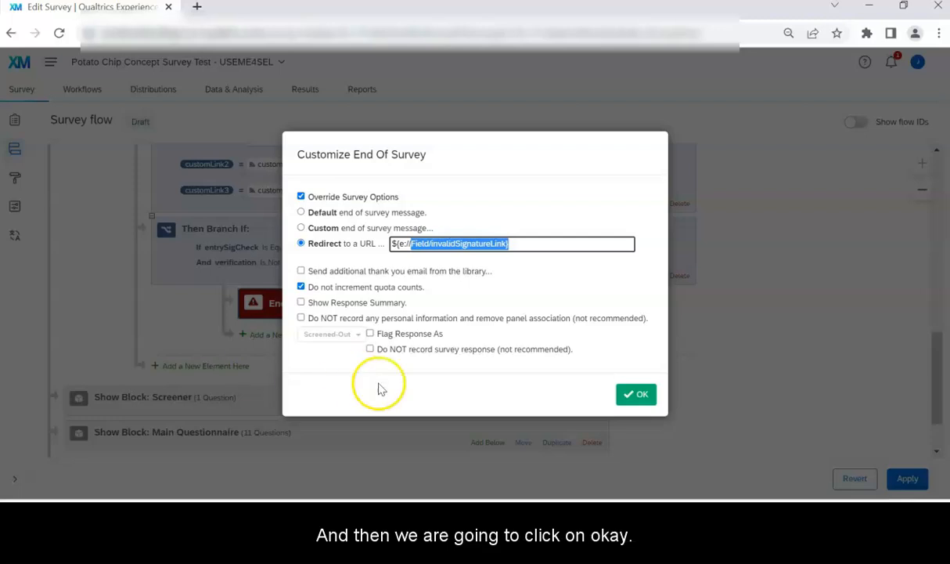
{"action": "left_click", "coordinate": [635, 394]}
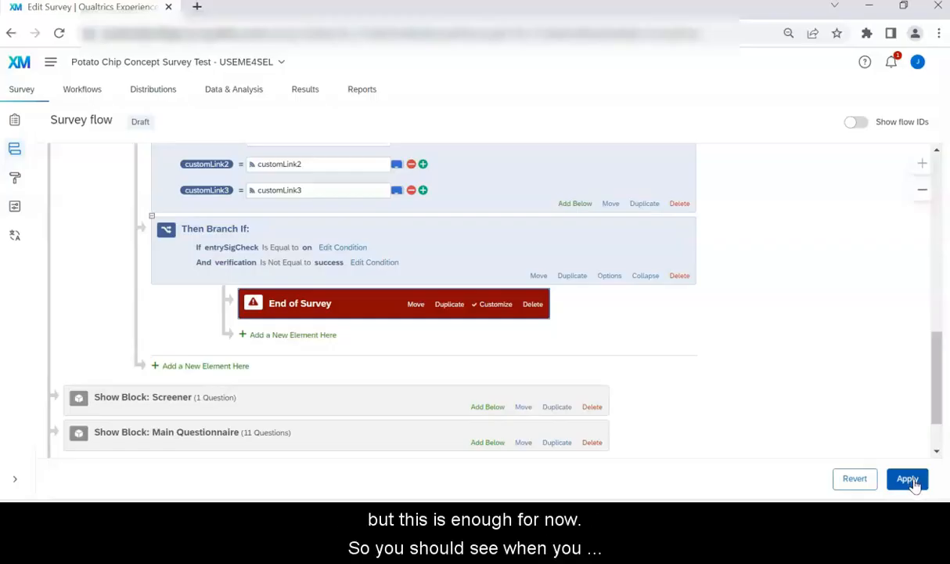
Step: Apply the survey flow changes and scroll through the saved flow to review it
{"action": "left_click", "coordinate": [908, 479]}
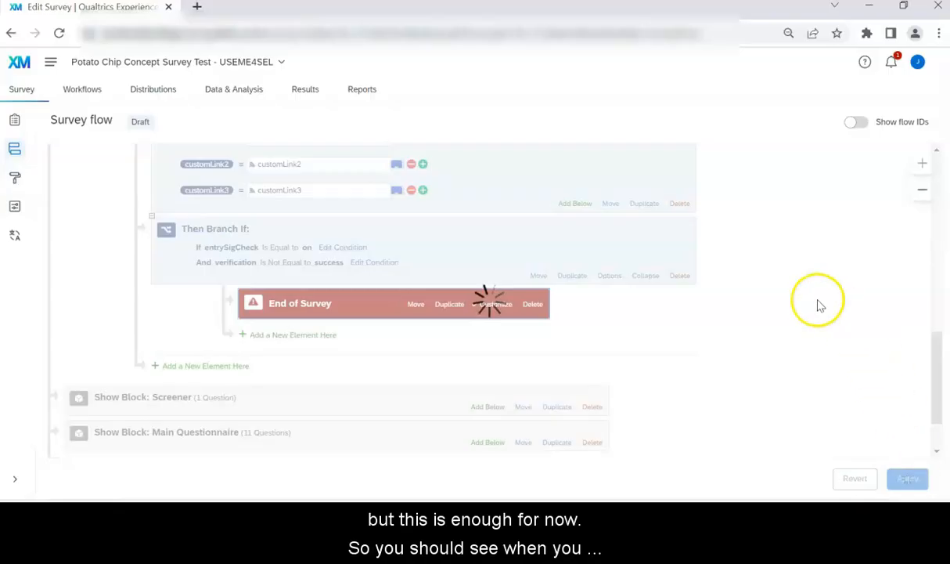
{"action": "scroll", "coordinate": [783, 274], "scroll_direction": "up", "scroll_amount": 10}
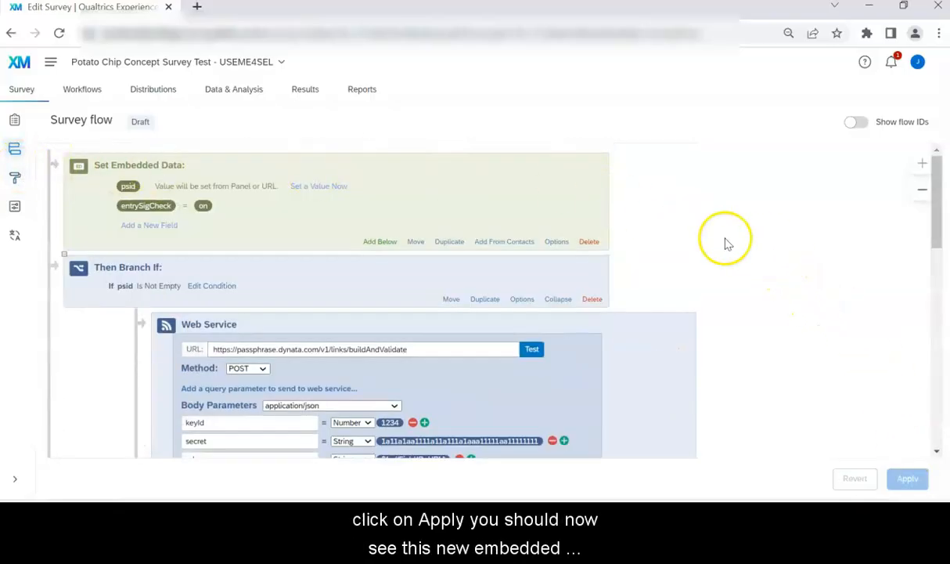
{"action": "scroll", "coordinate": [732, 254], "scroll_direction": "down", "scroll_amount": 1}
{"action": "scroll", "coordinate": [732, 254], "scroll_direction": "down", "scroll_amount": 10}
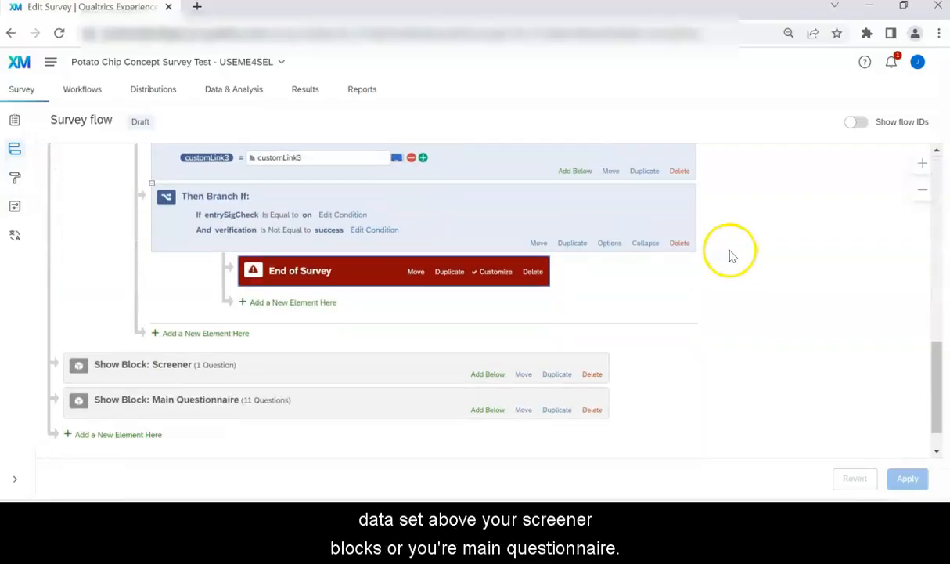